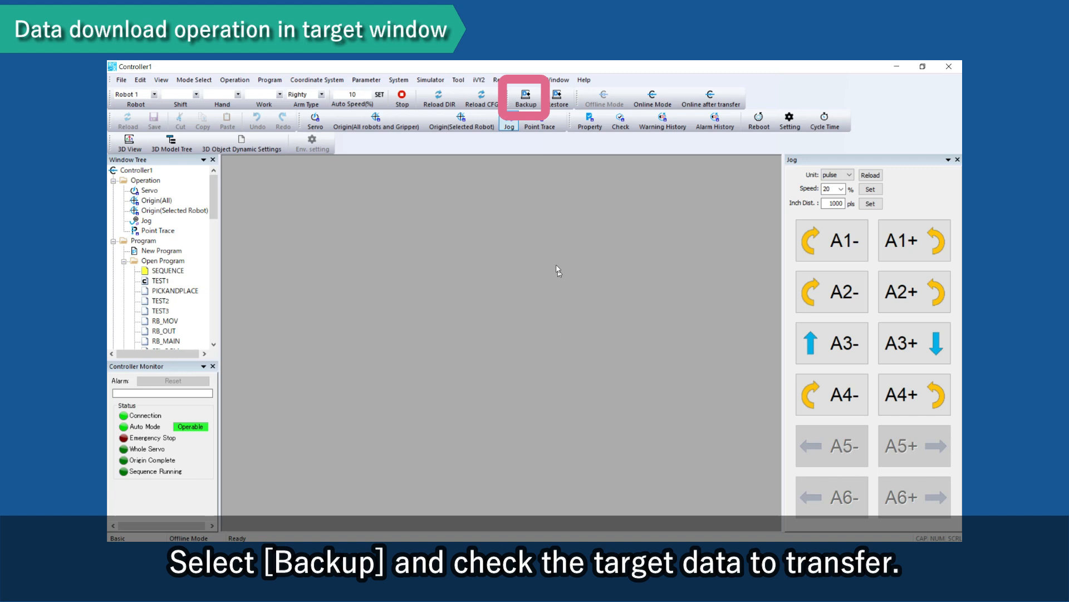
Back up the checked controller data to an ALL file named test in the desktop's backup folder.
click(529, 104)
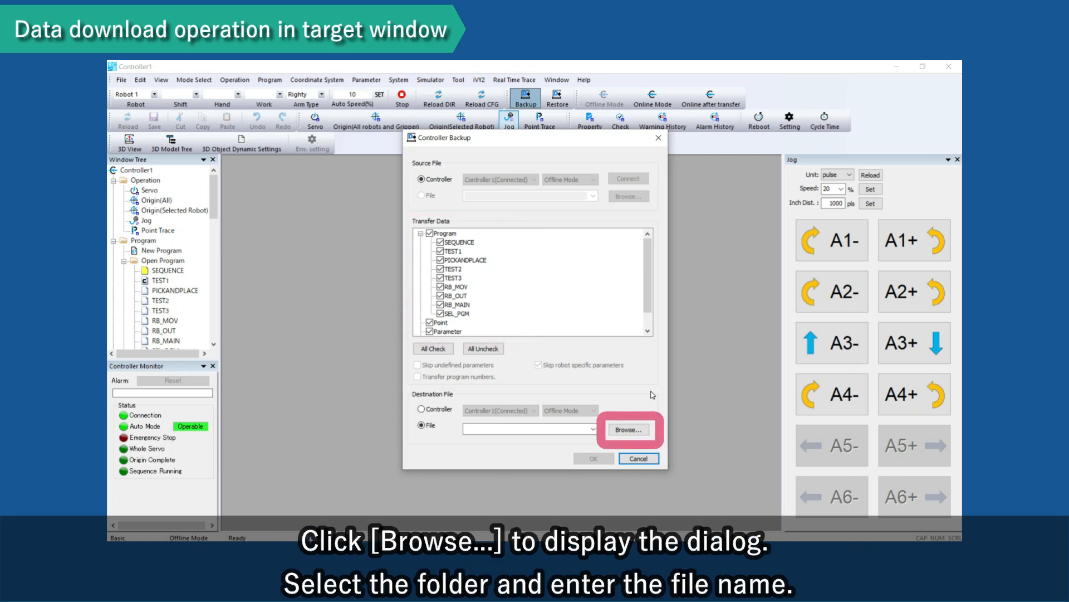
click(632, 430)
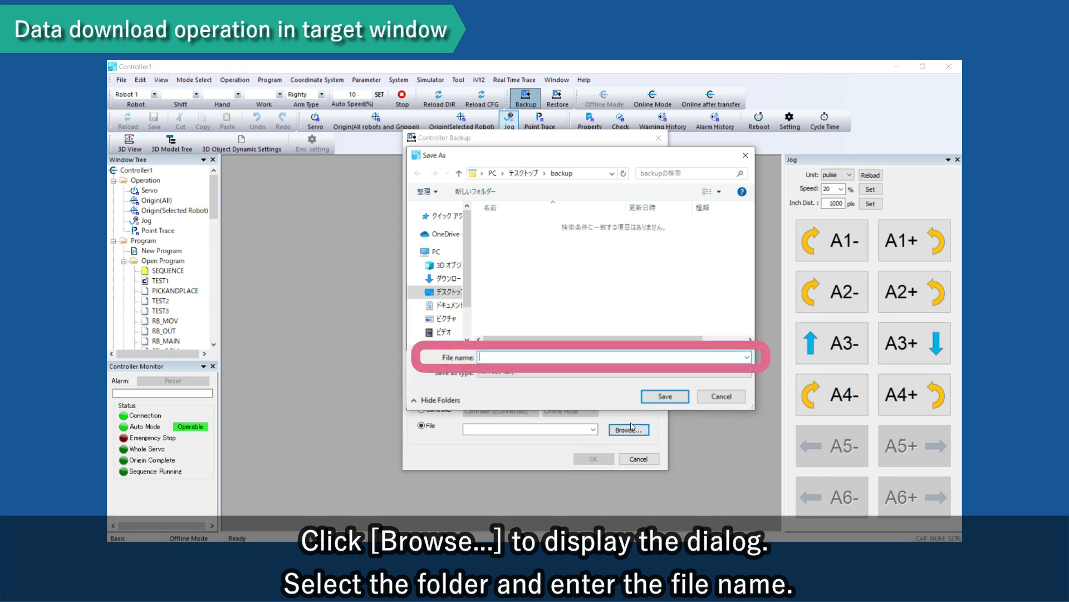
text(test)
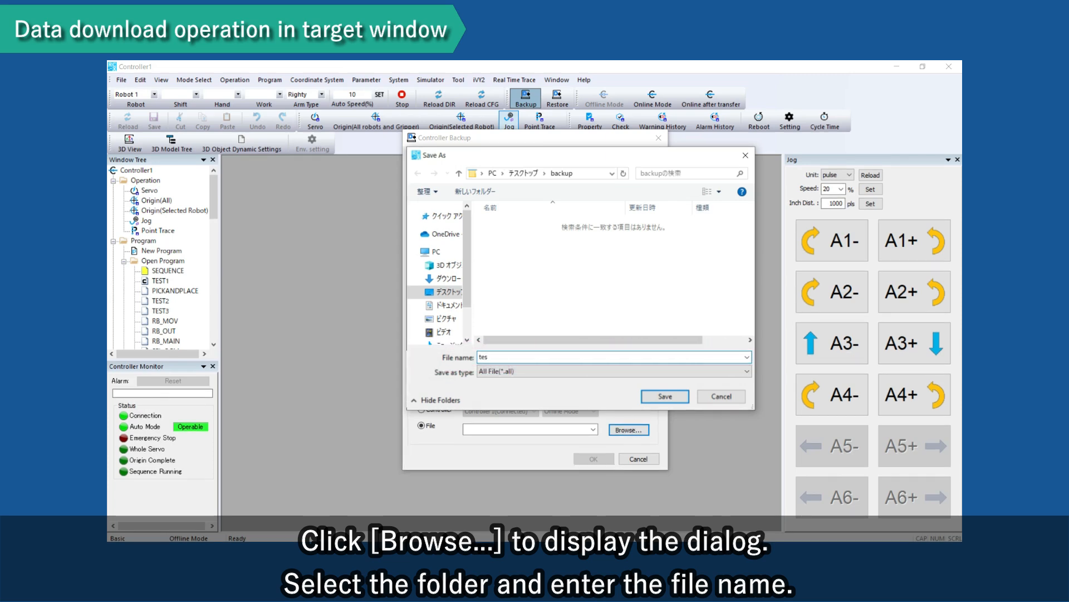
click(664, 396)
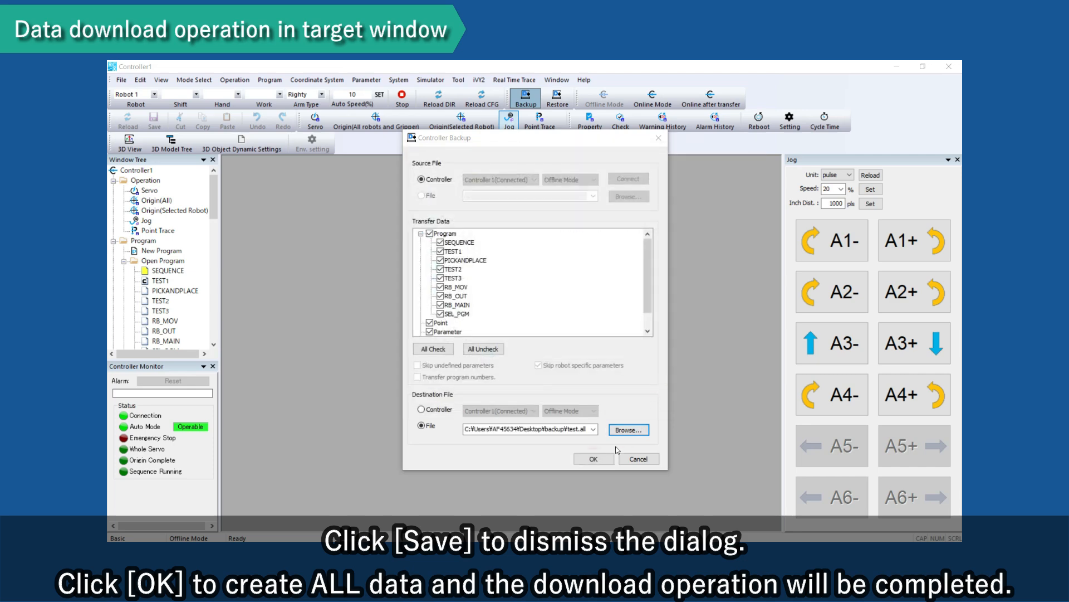
click(594, 459)
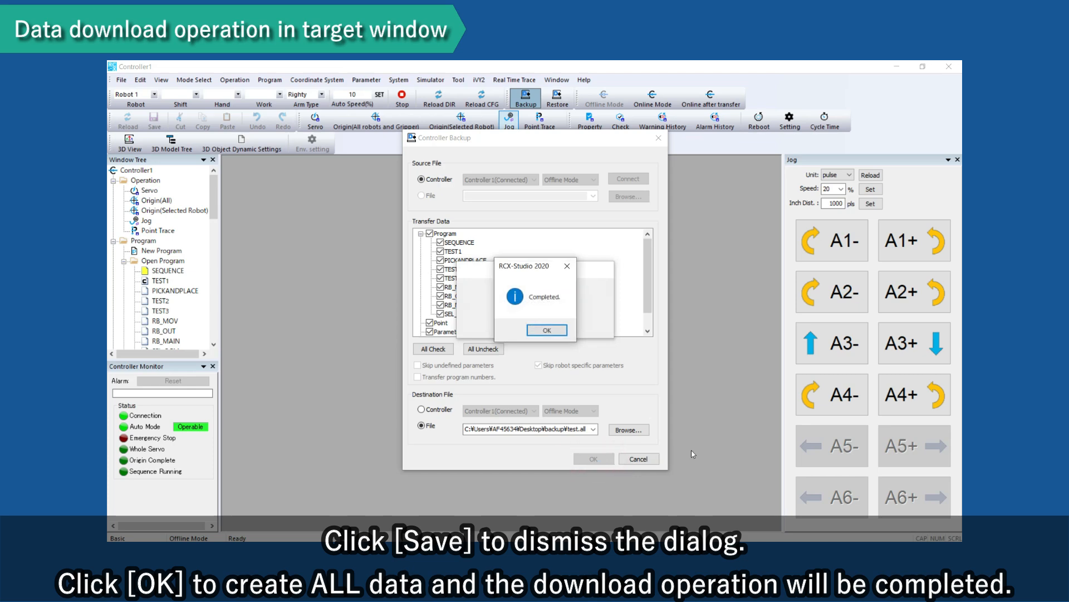
click(557, 334)
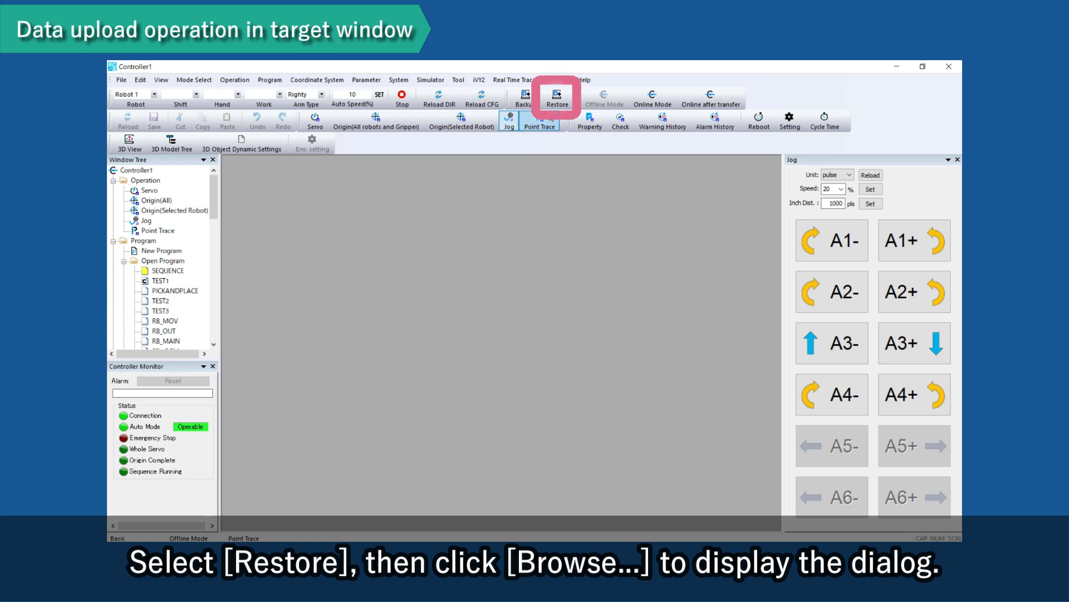
Restore the checked data from test.all in the backup folder to the controller, allowing existing data to be overwritten.
click(556, 100)
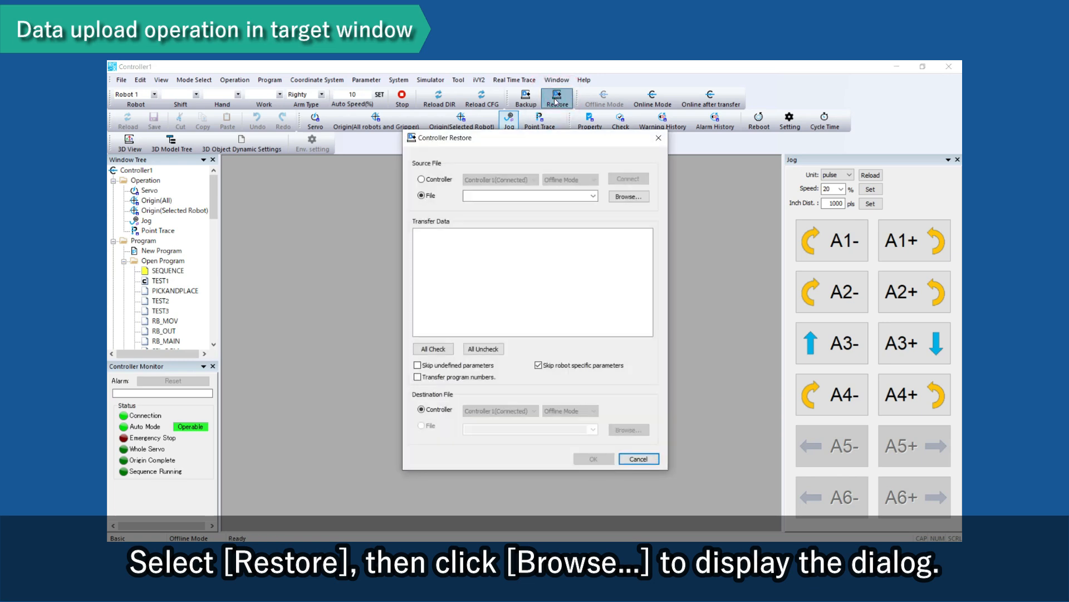
click(618, 197)
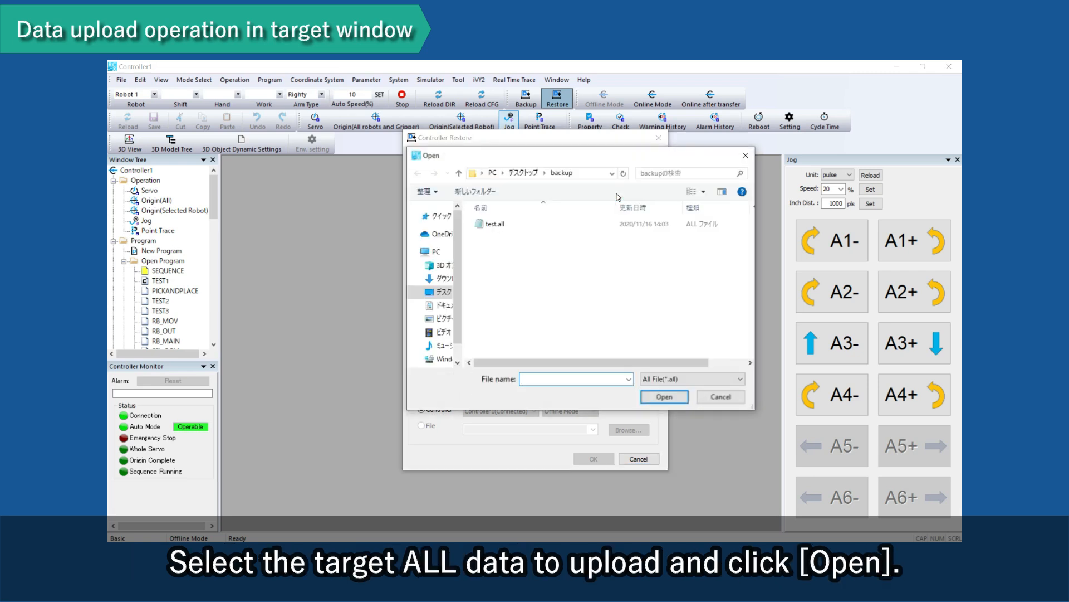
click(549, 224)
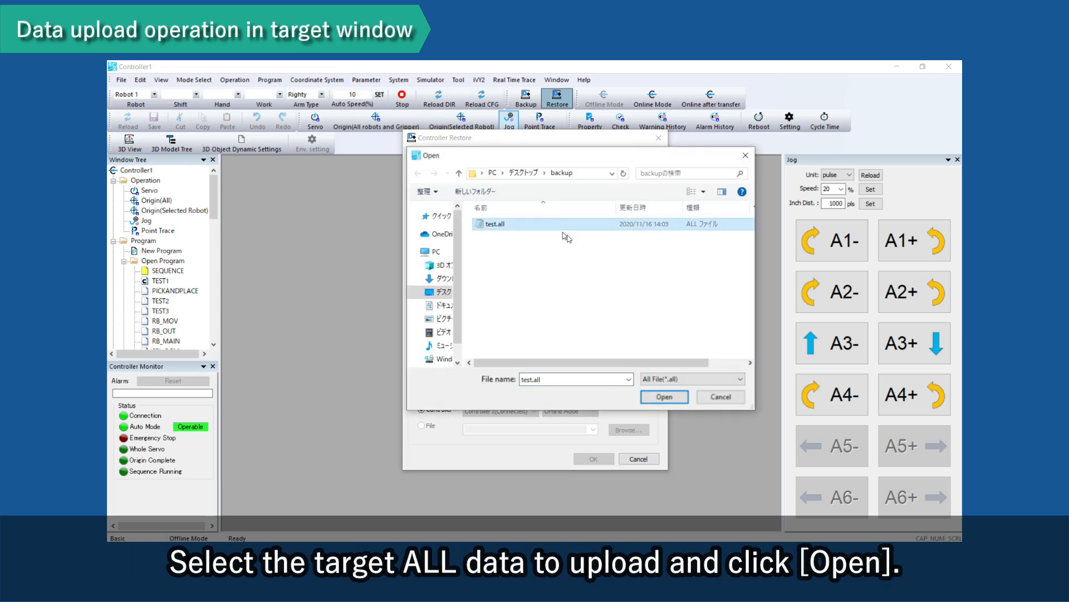
click(673, 399)
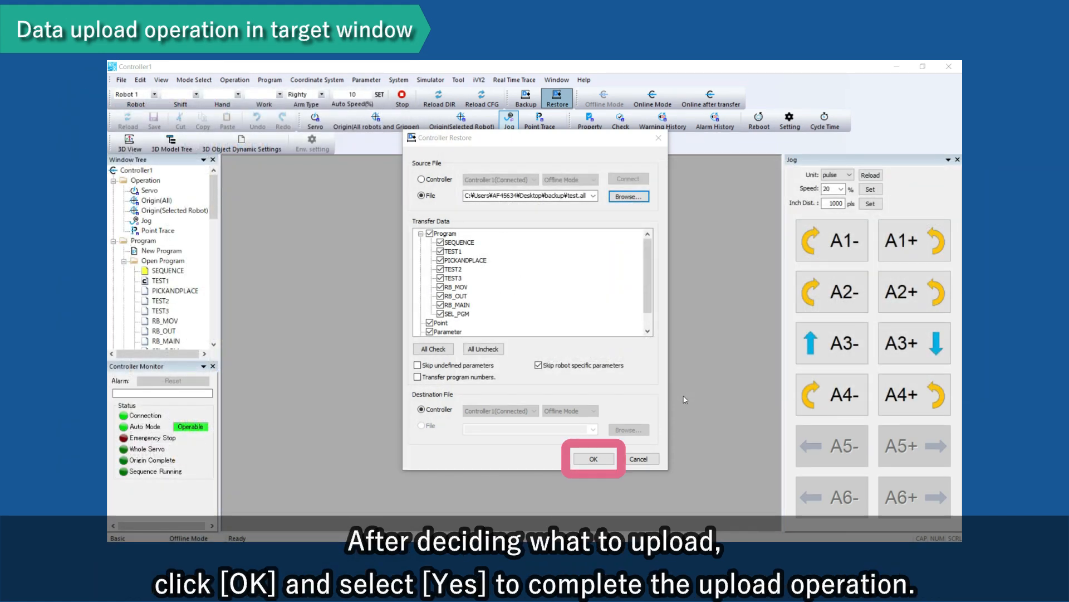
click(593, 458)
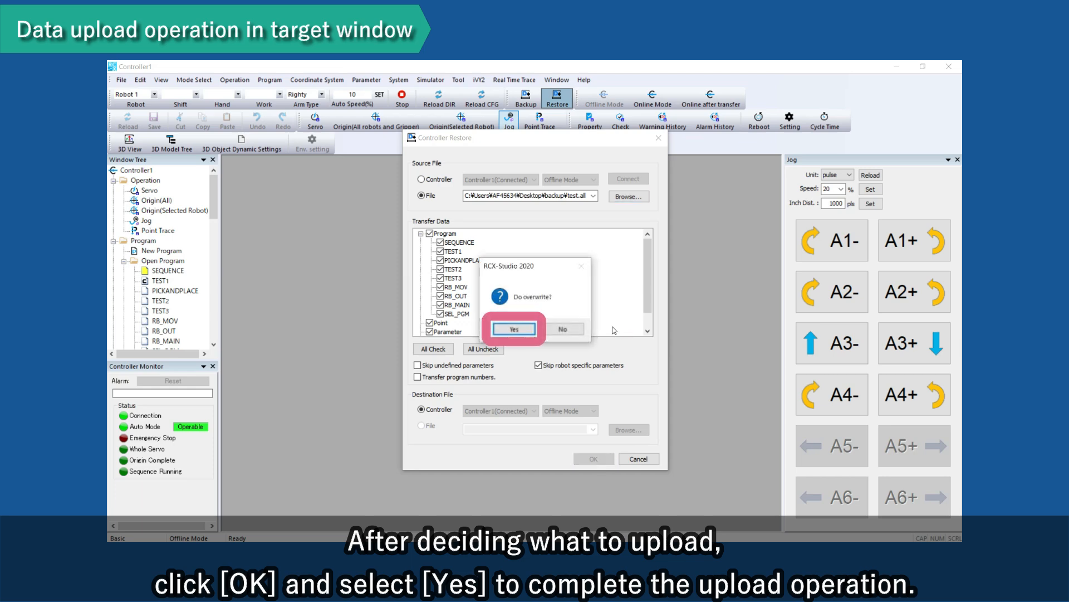
click(527, 328)
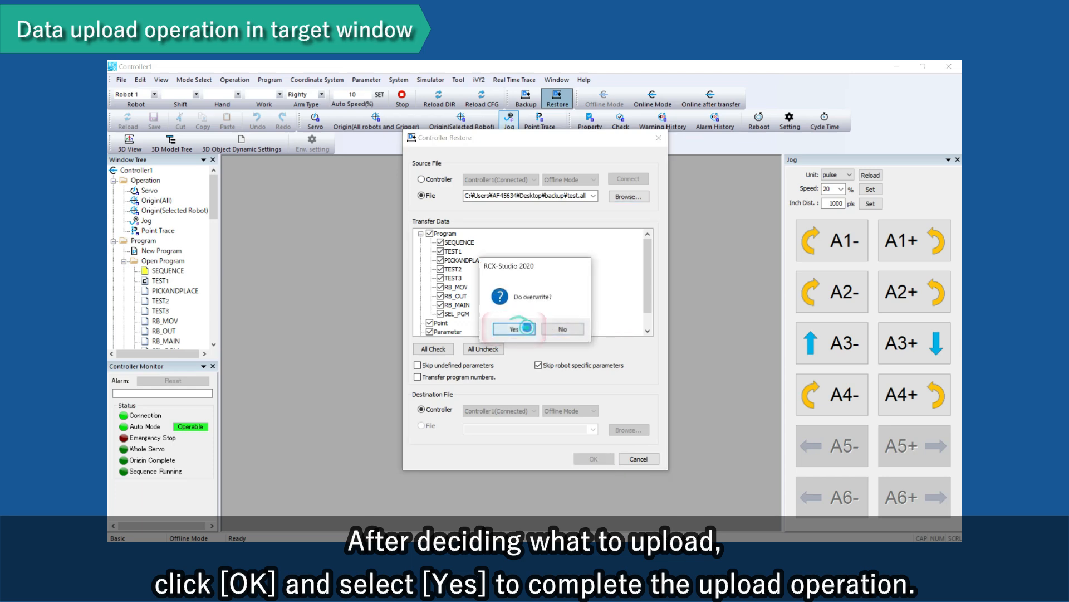
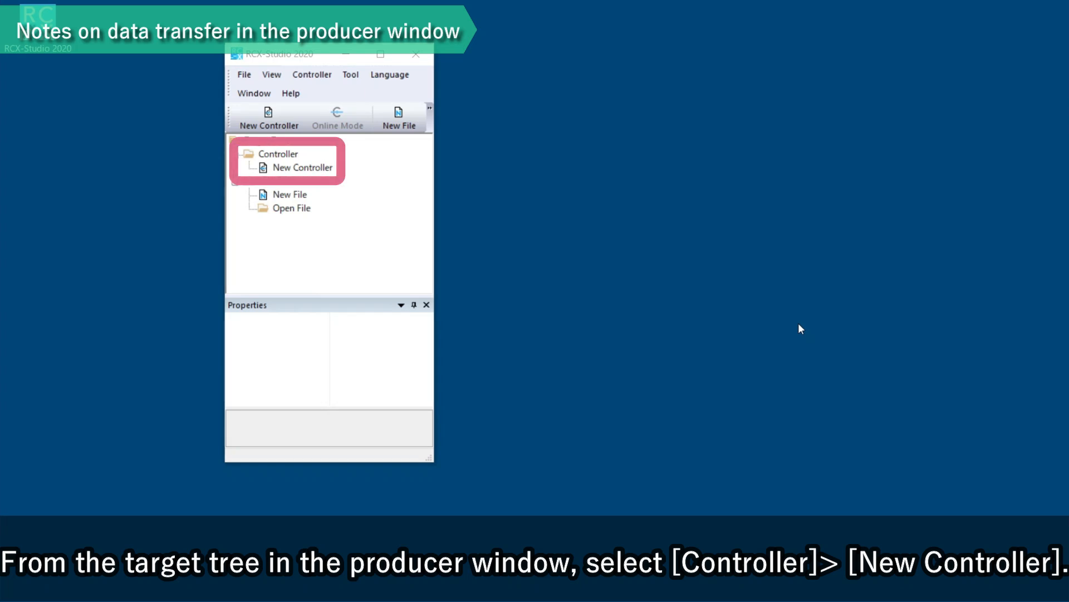
Start a new controller named Controller1 that gets its information from the controller over Ethernet, and go to its IP address setting.
click(276, 169)
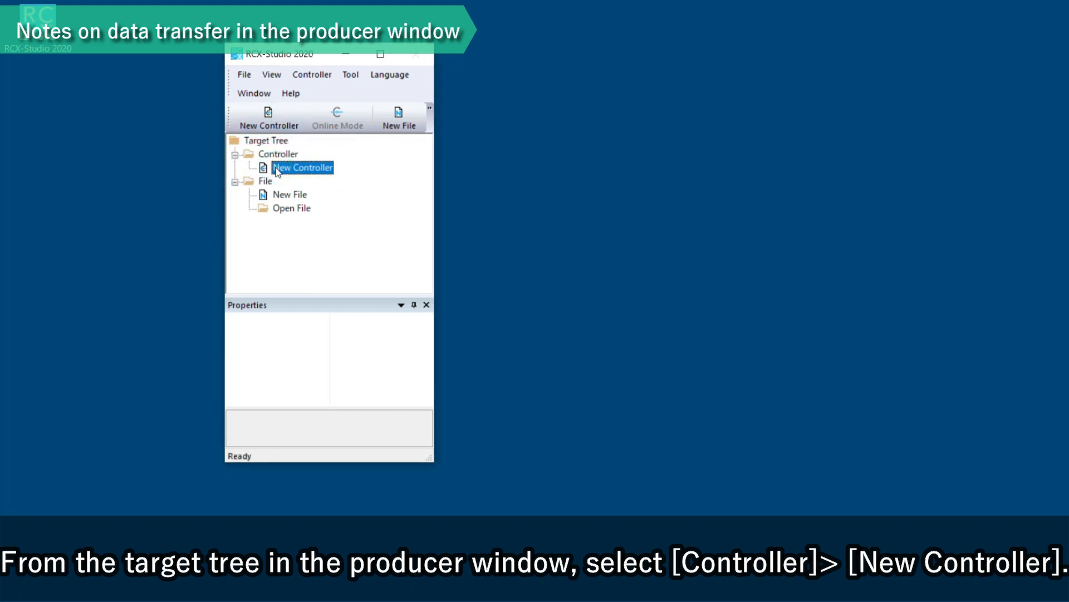
double_click(277, 169)
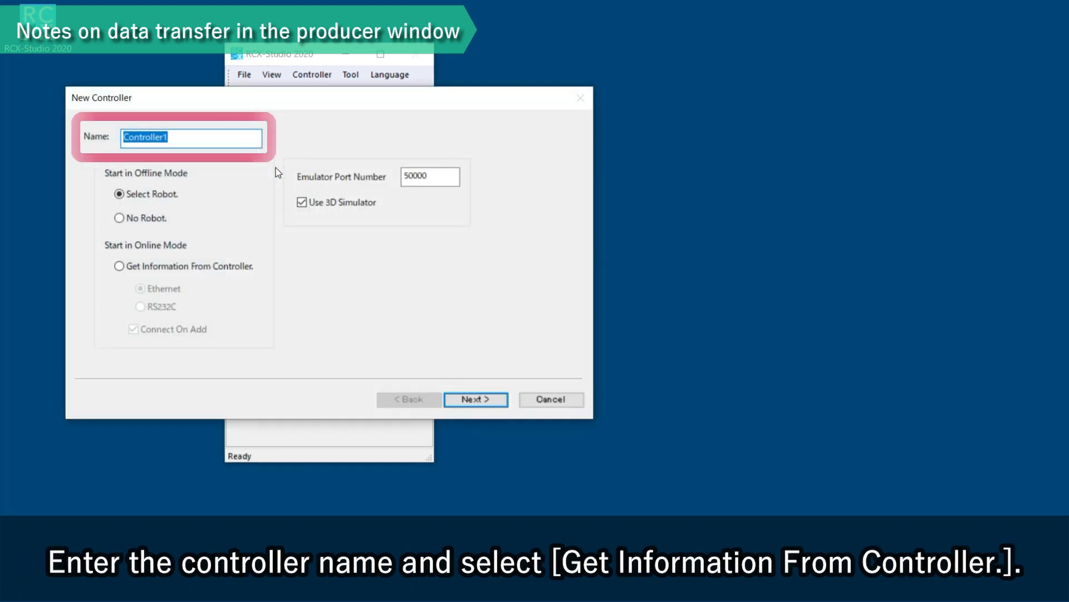
click(255, 138)
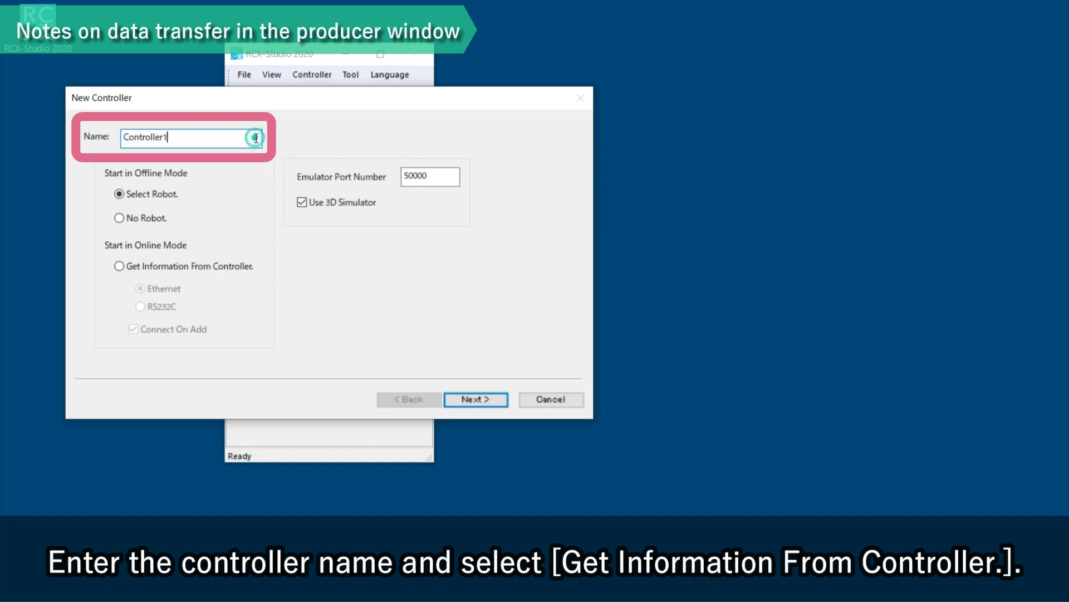
click(237, 268)
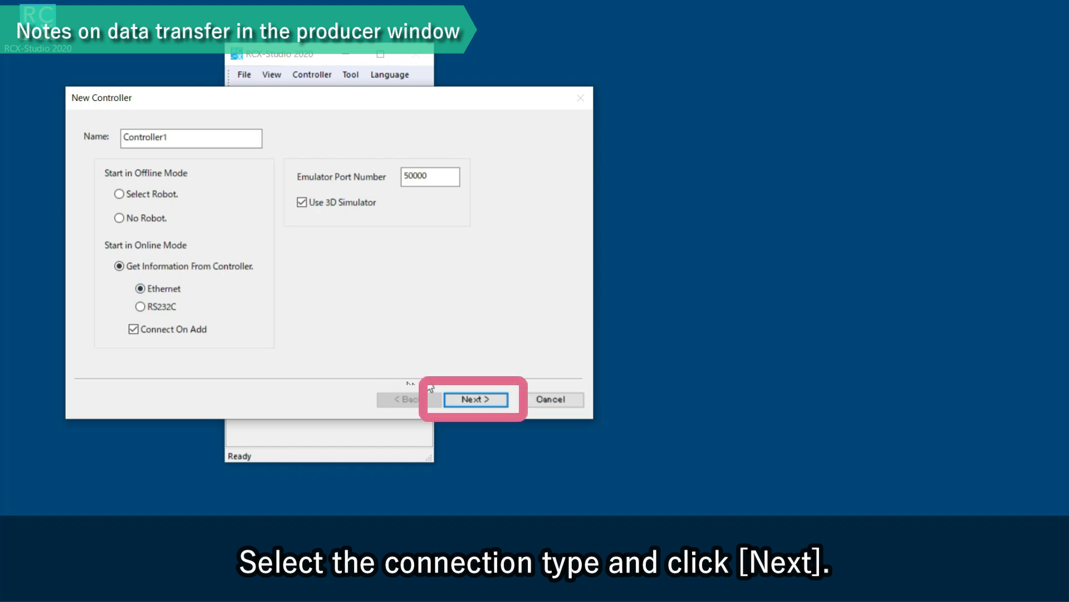
click(472, 401)
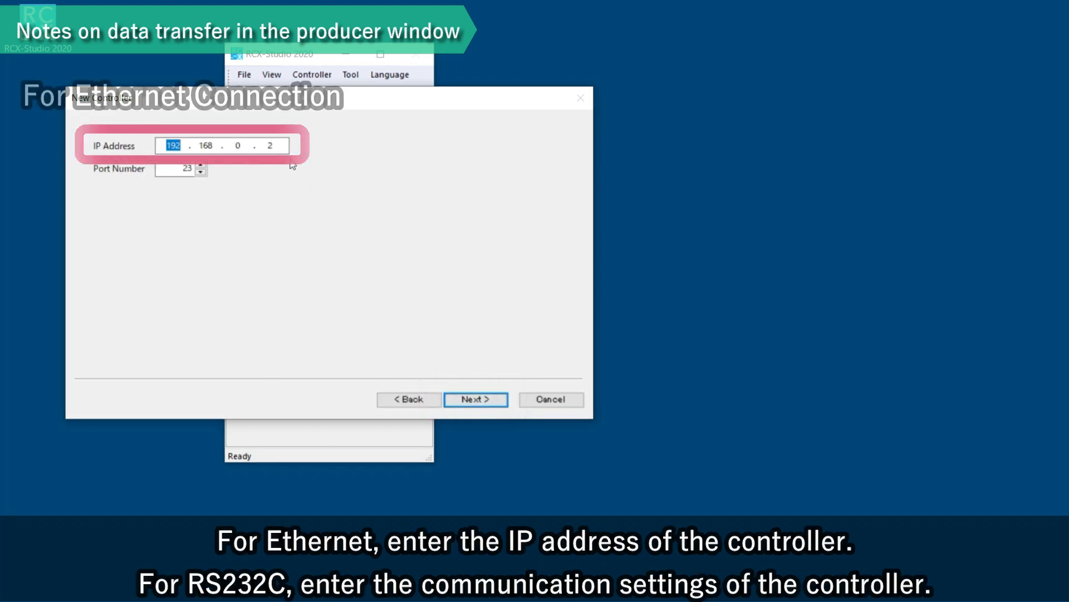
click(282, 146)
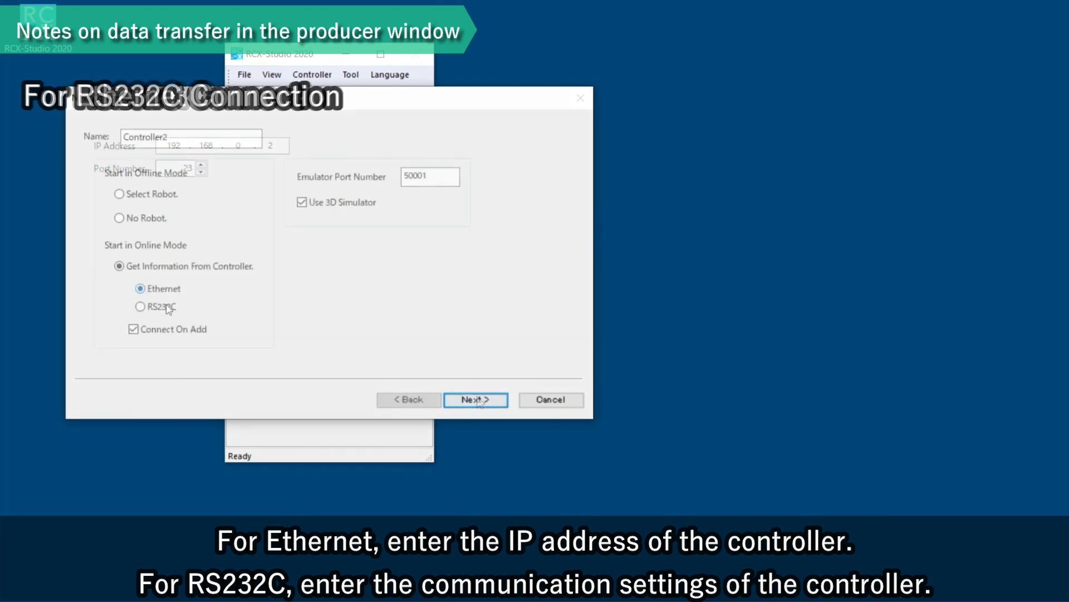
Choose RS232C as the connection type for Controller2 and continue to its communication settings.
click(160, 306)
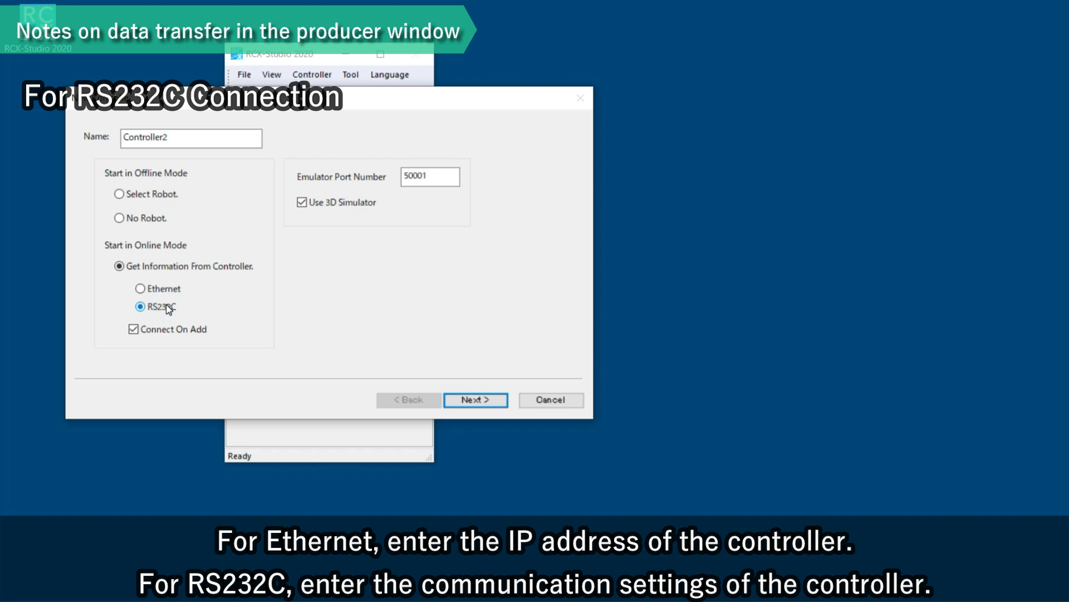
click(457, 395)
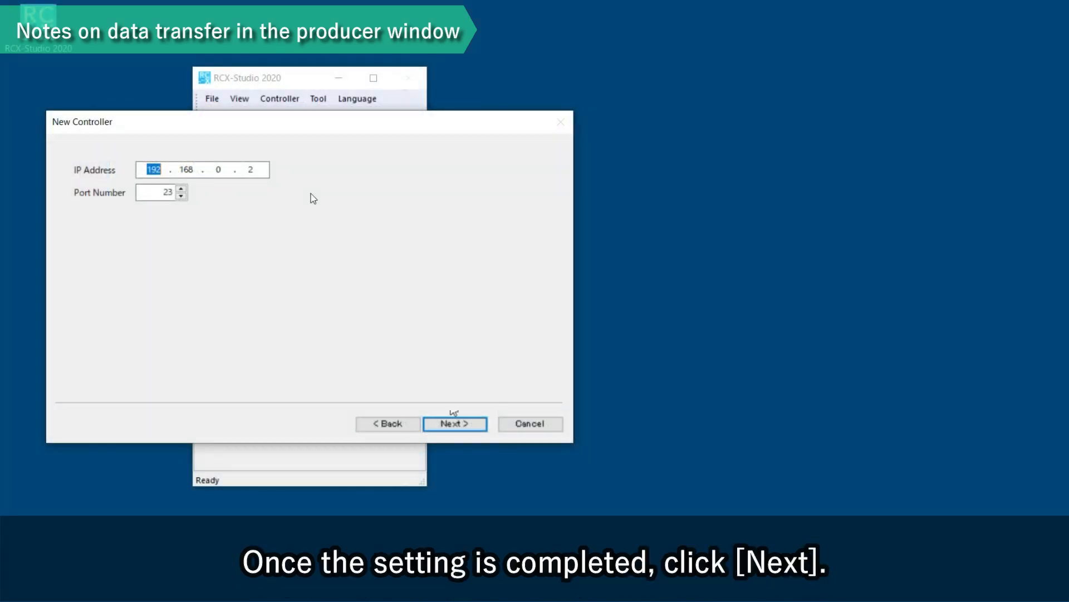
Accept the Ethernet IP address and port number, then finish creating Controller1.
click(266, 170)
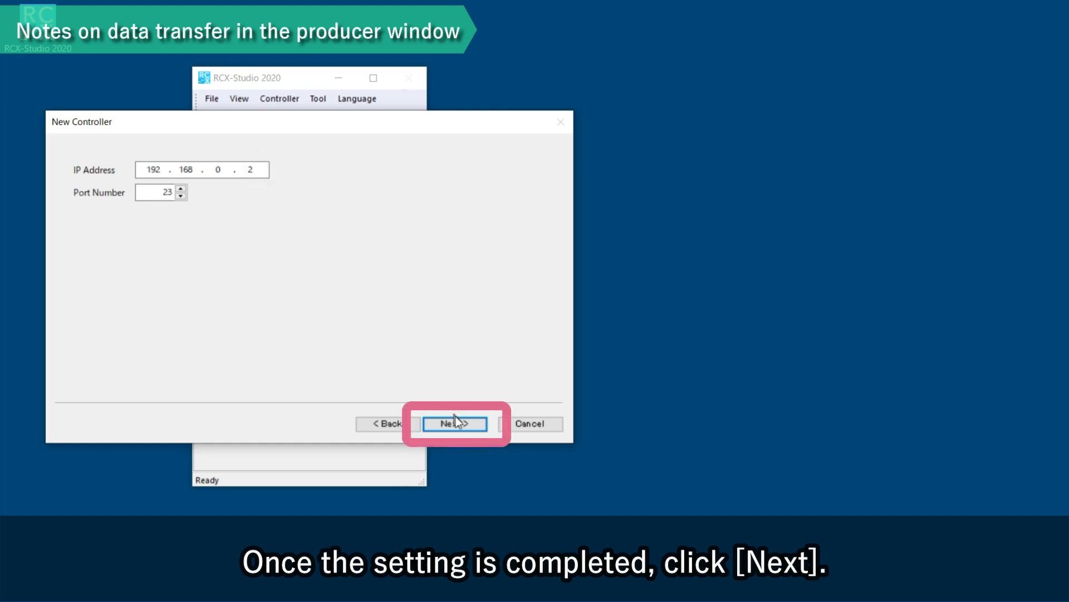
click(455, 423)
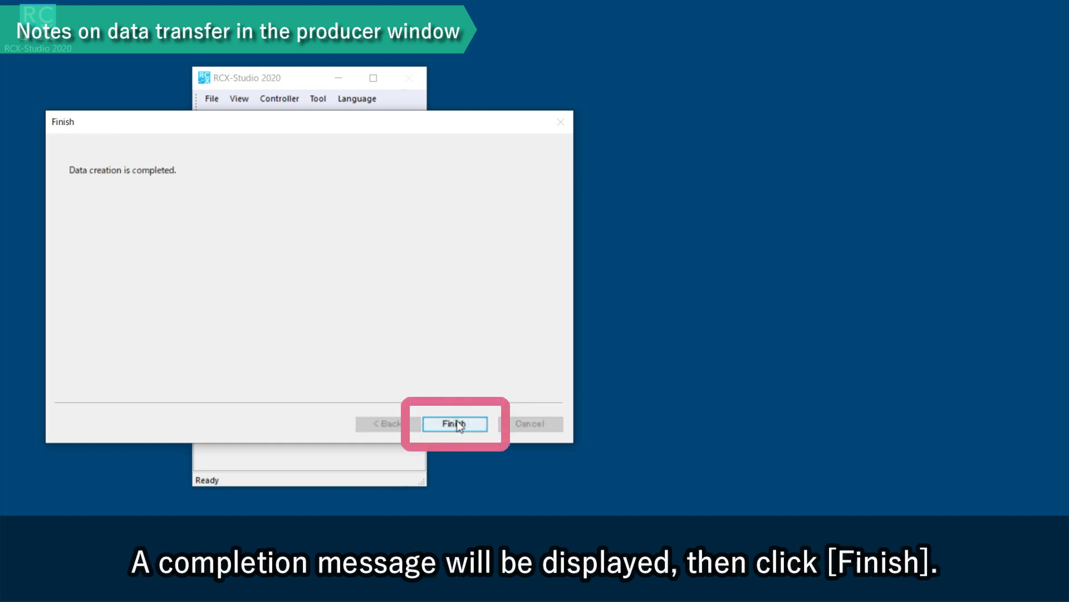
click(456, 424)
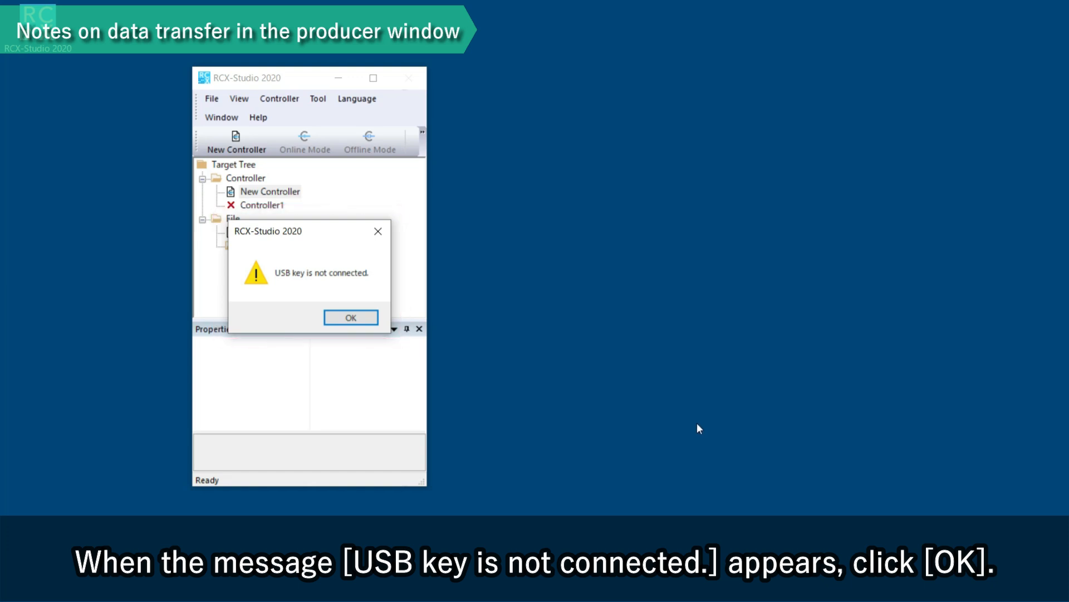
click(370, 319)
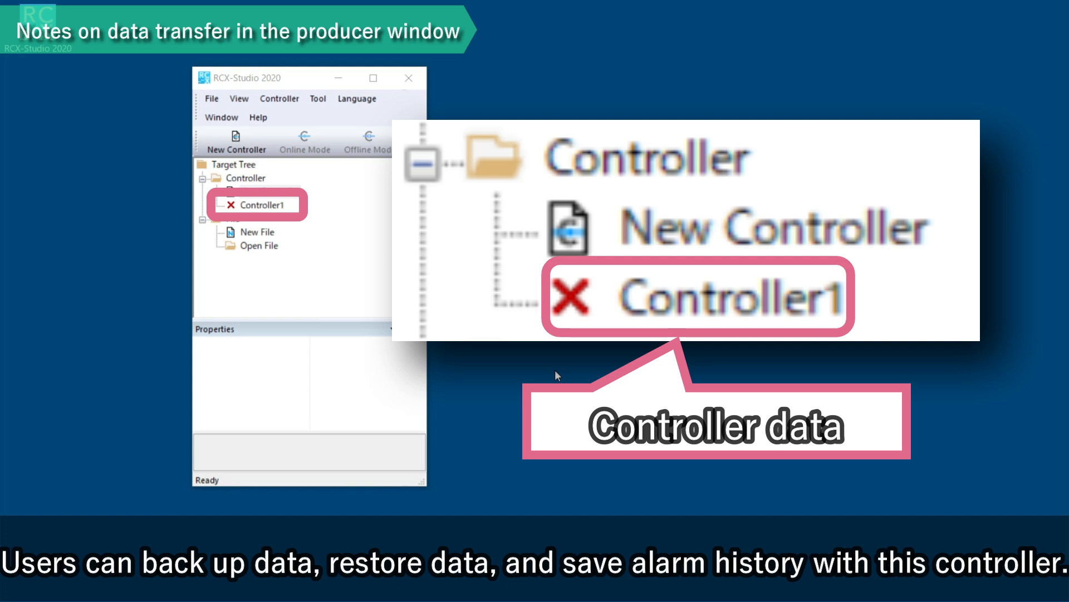
Open Data Transfer and connect to Controller1 in Online Mode as the transfer source.
click(271, 205)
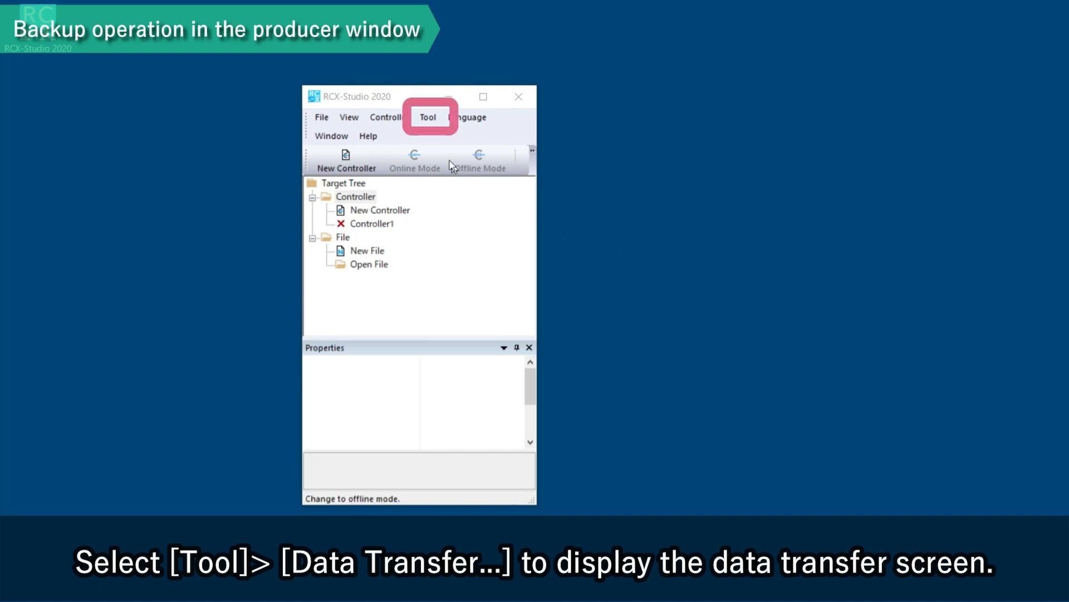
click(428, 117)
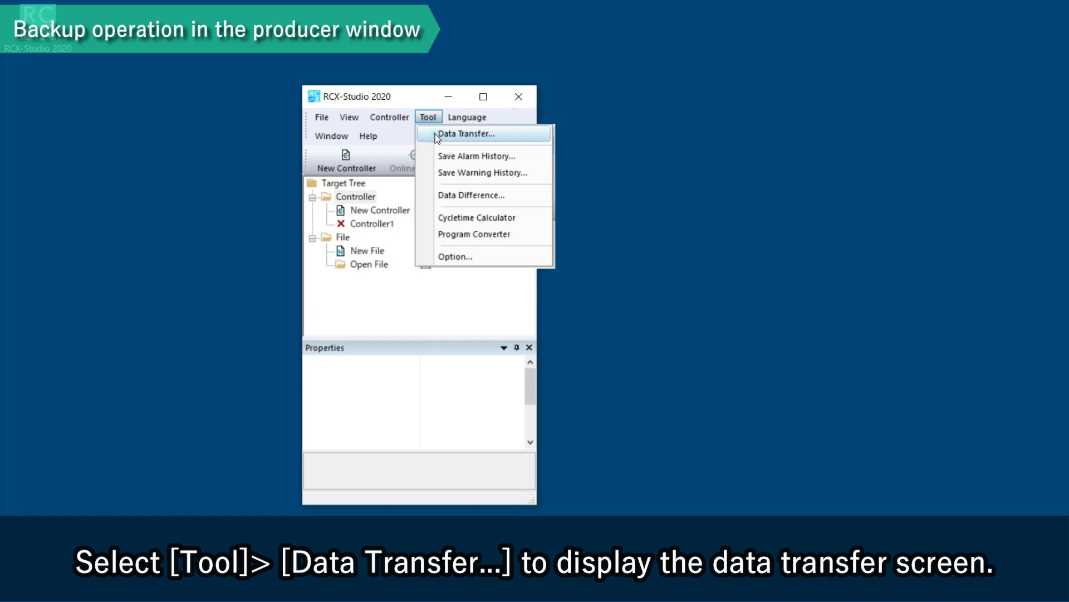
click(437, 134)
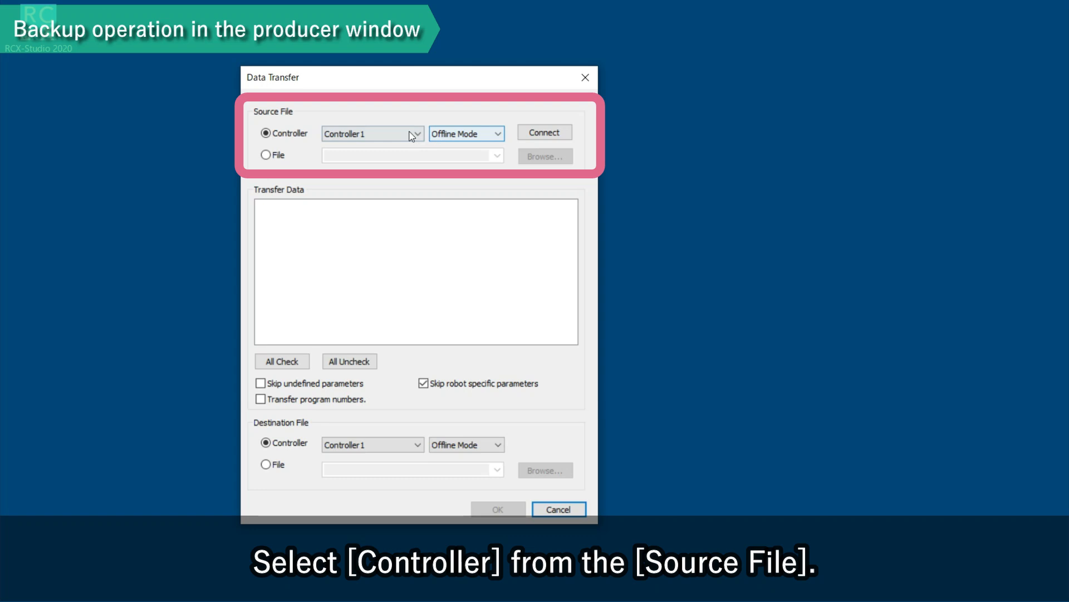
click(412, 134)
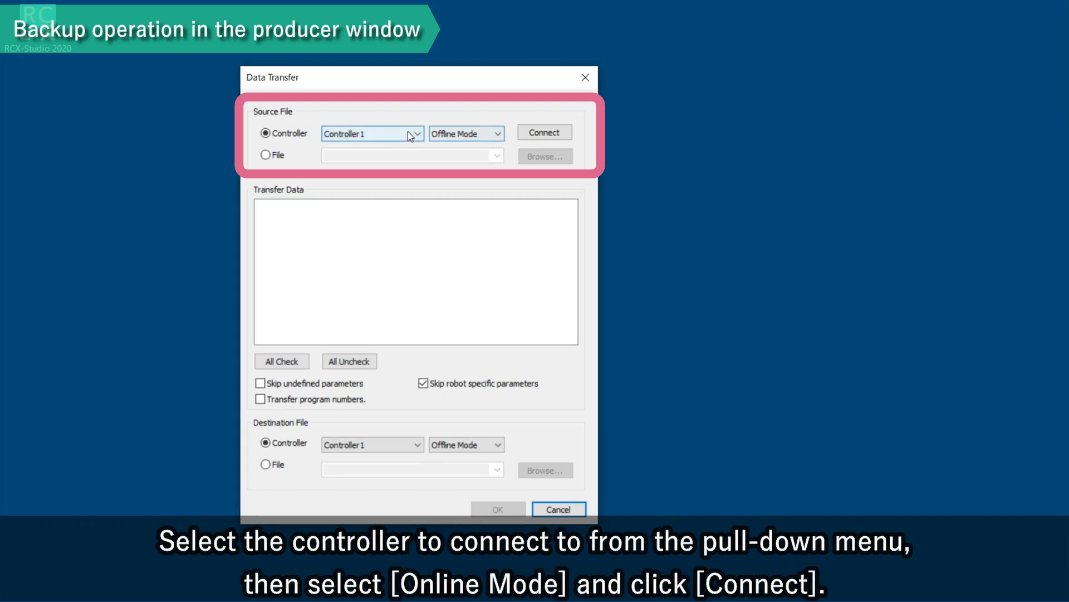
click(407, 148)
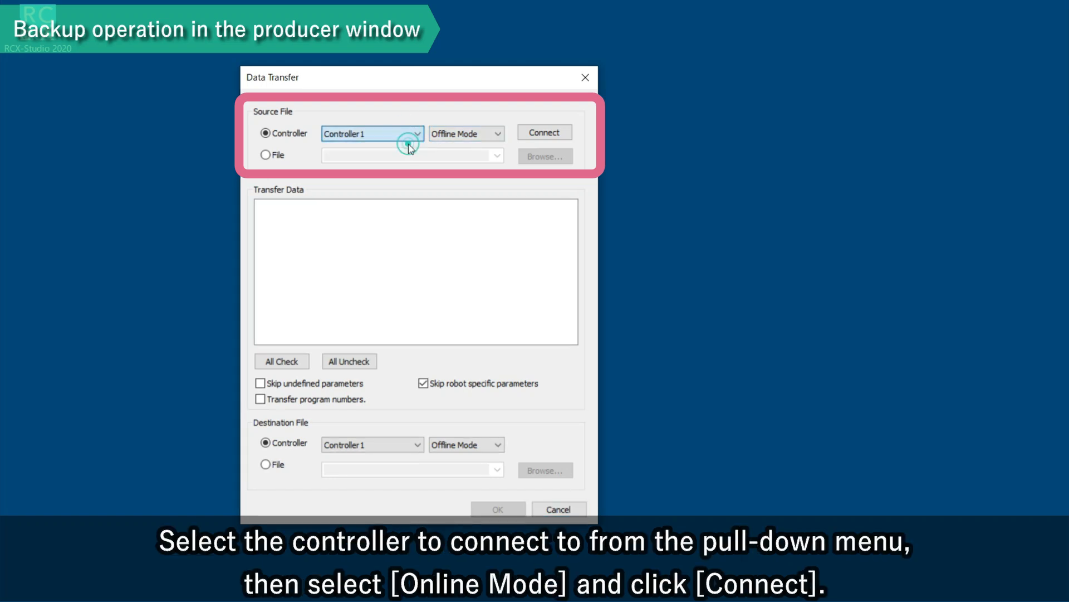
click(499, 136)
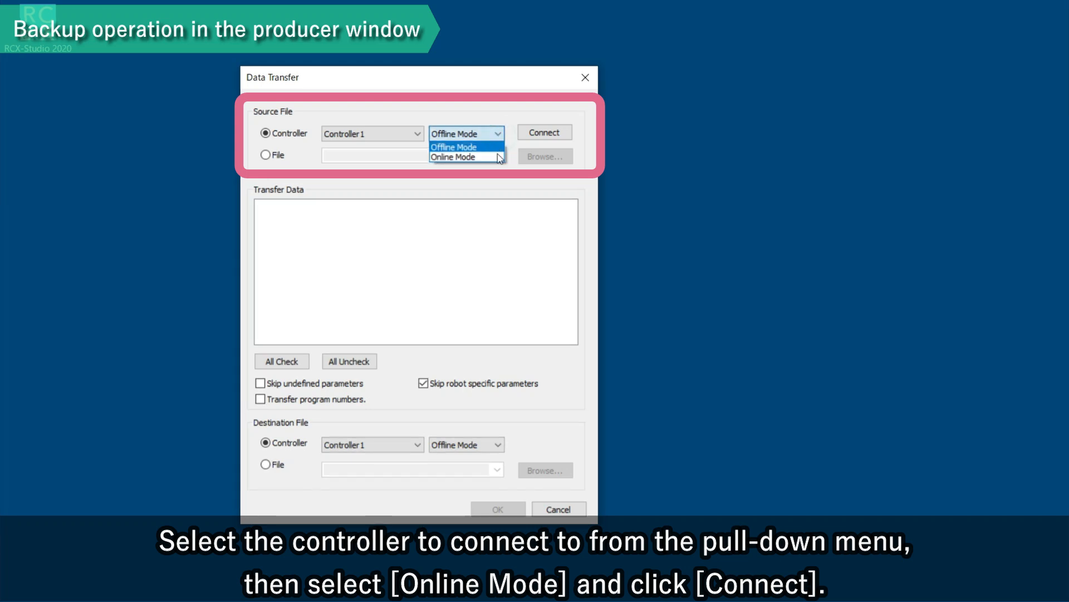
click(498, 157)
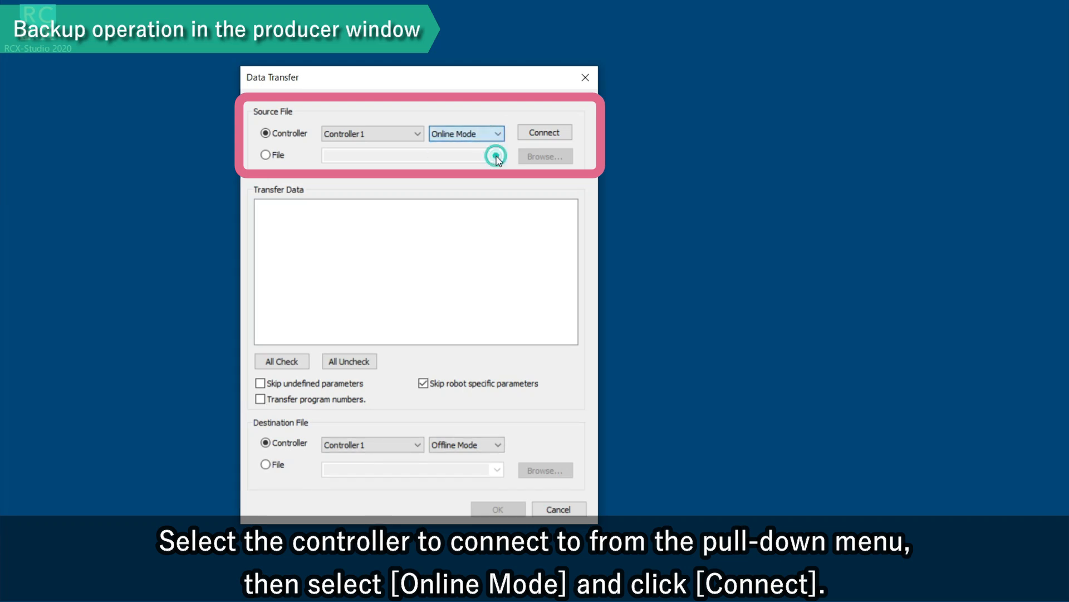
click(537, 135)
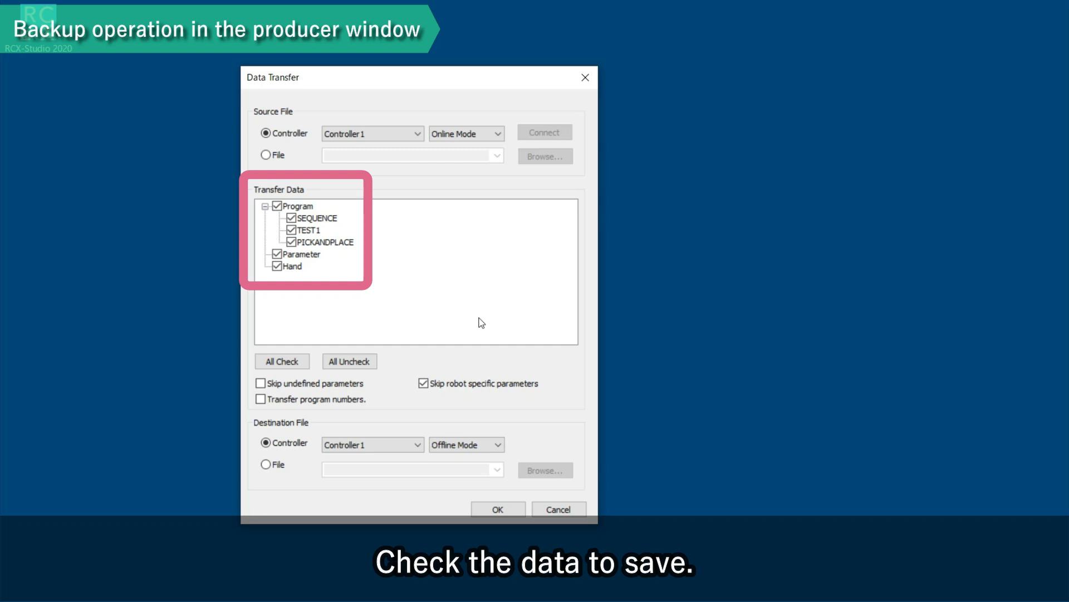
Back up all checked Controller1 data to a file named test in the backup folder and run the transfer.
click(268, 467)
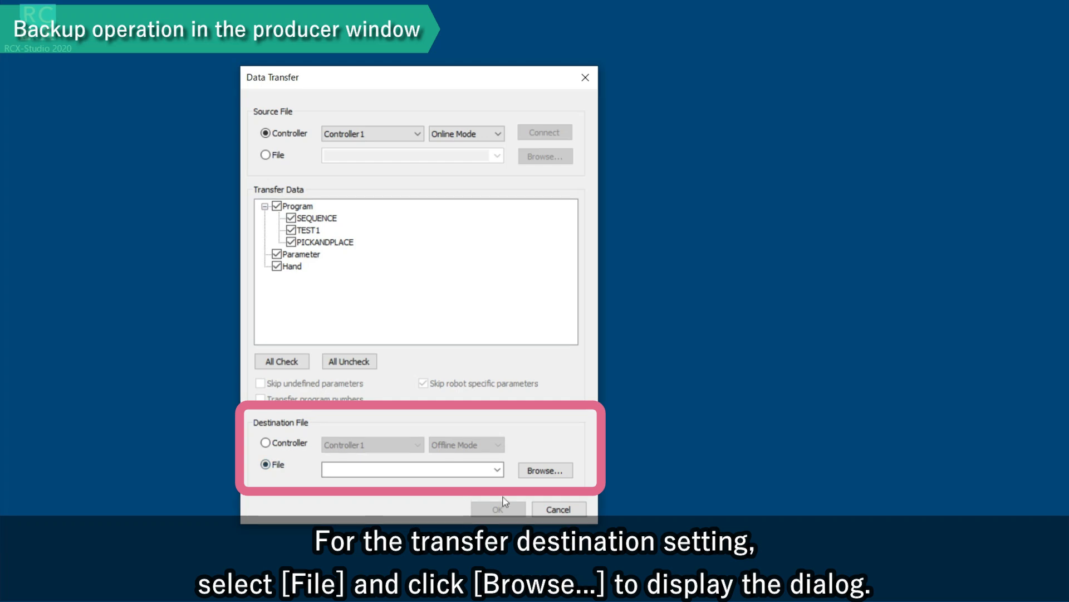
click(543, 470)
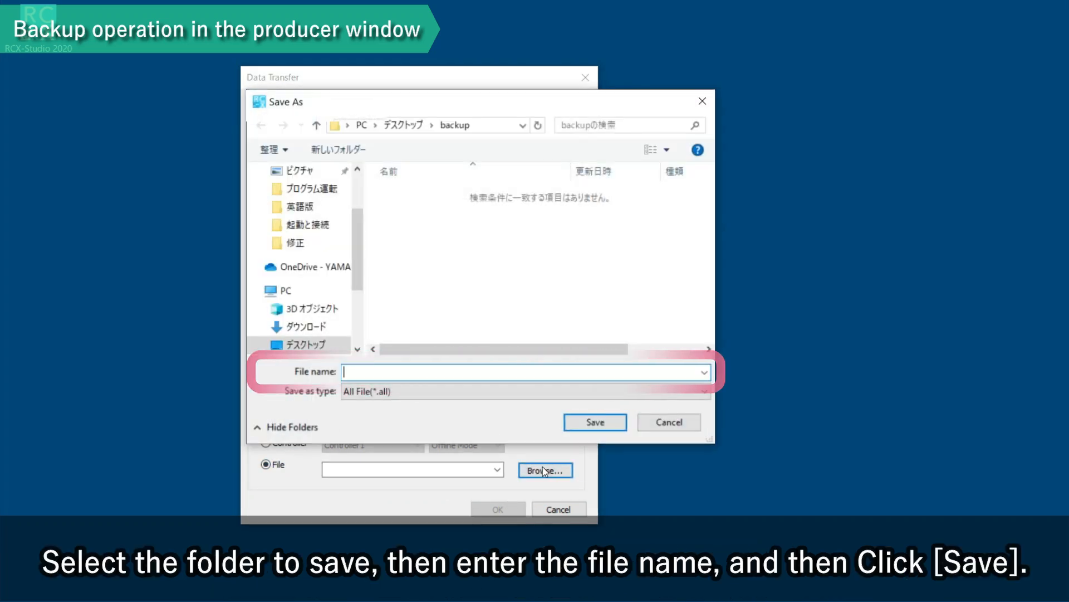
text(test)
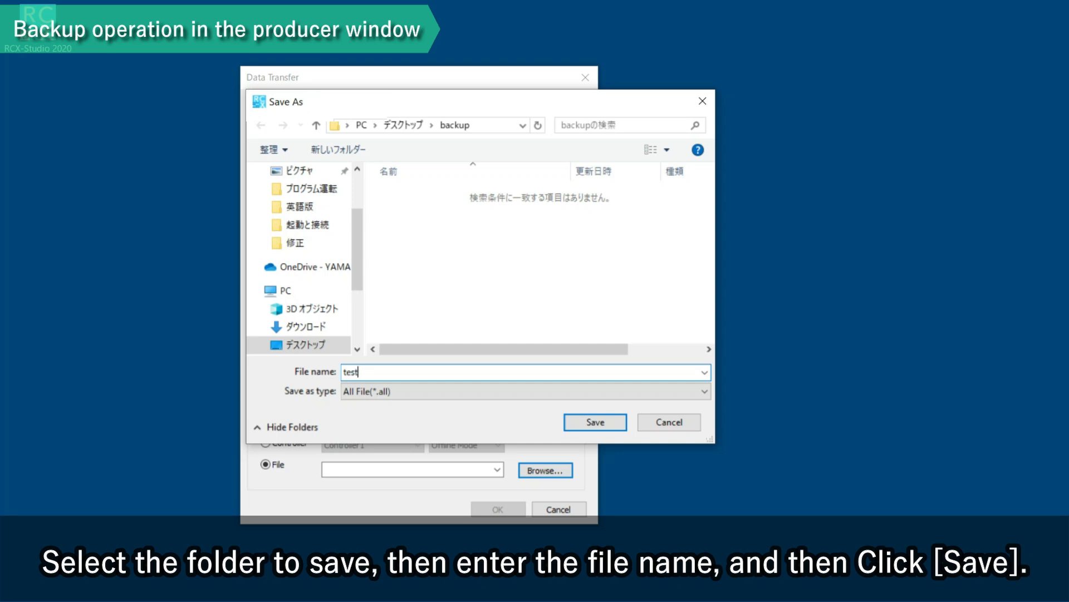
click(598, 426)
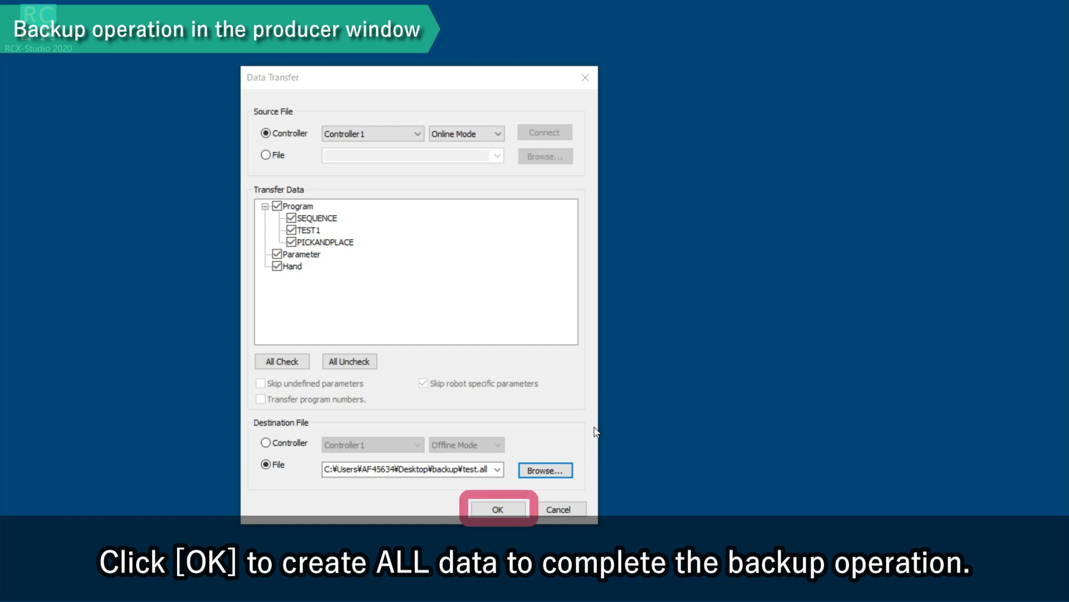
click(499, 509)
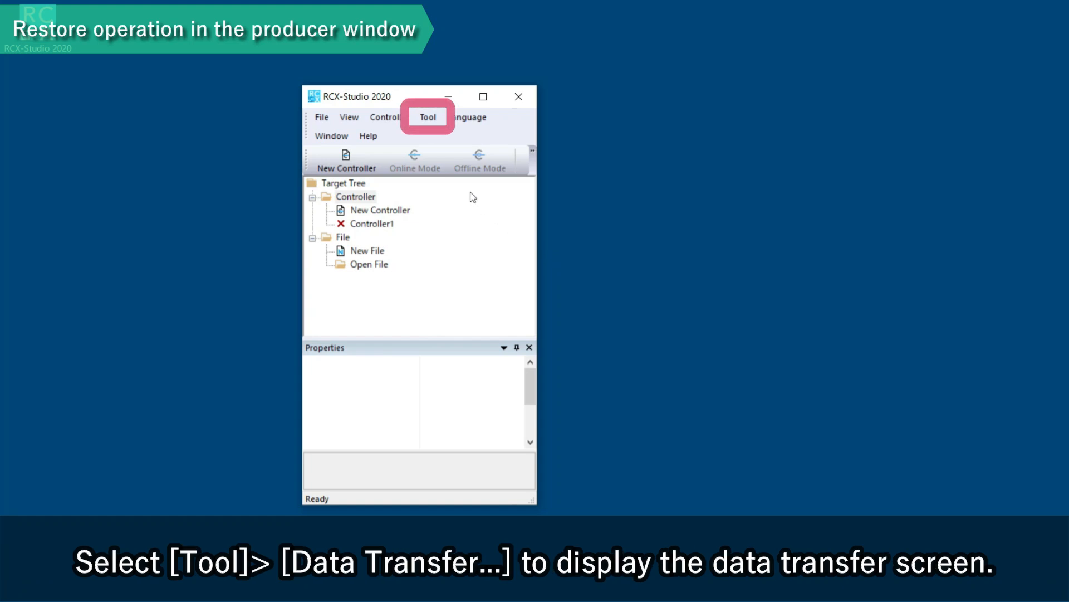
Open Data Transfer and load test.all from the backup folder as the transfer source file.
click(429, 121)
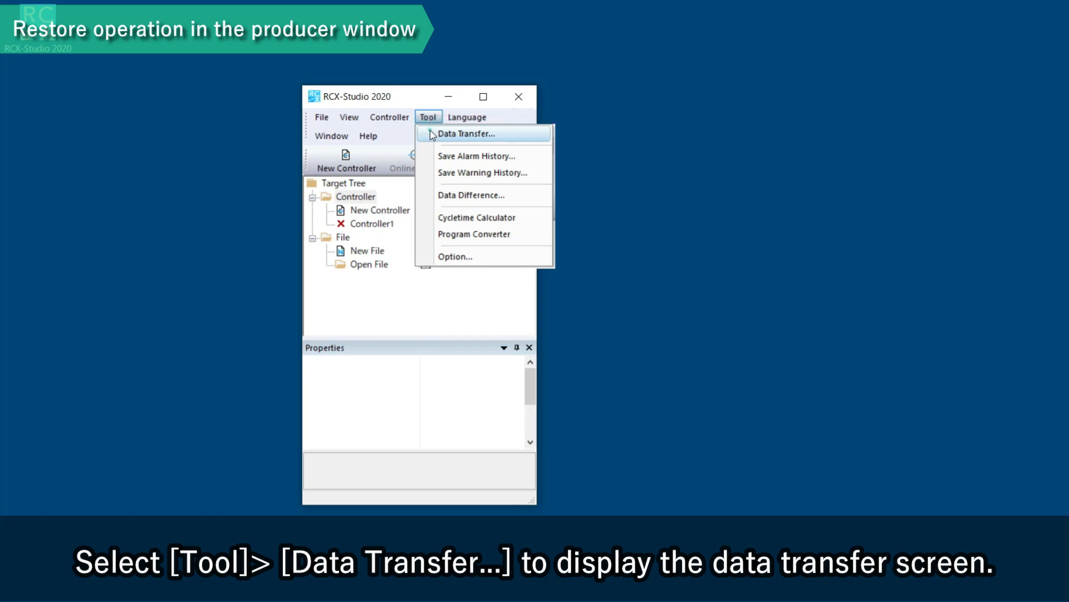
click(456, 134)
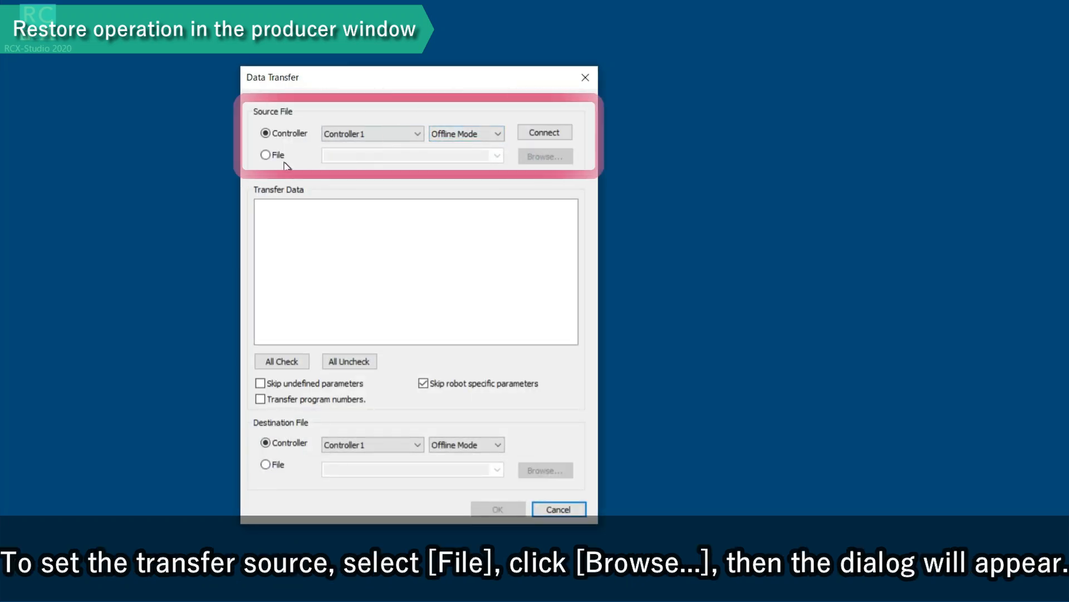
click(266, 155)
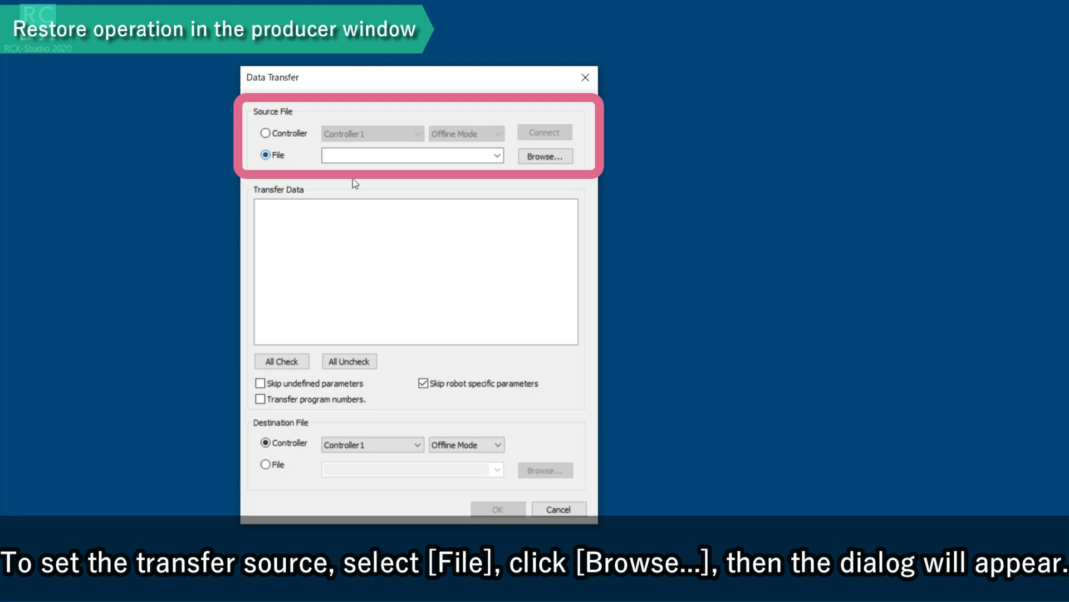
click(549, 159)
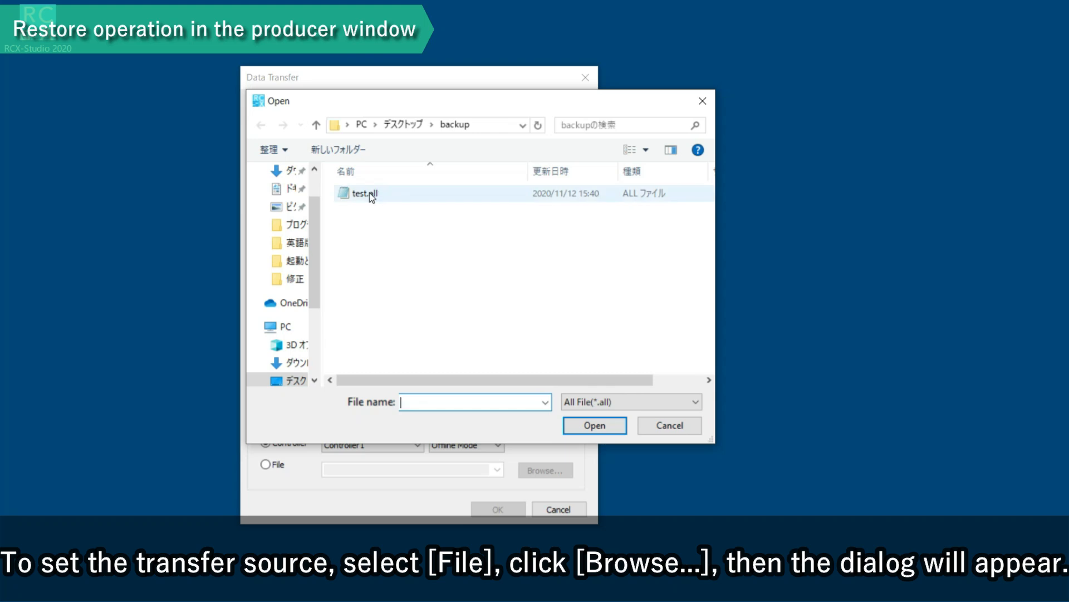
click(371, 195)
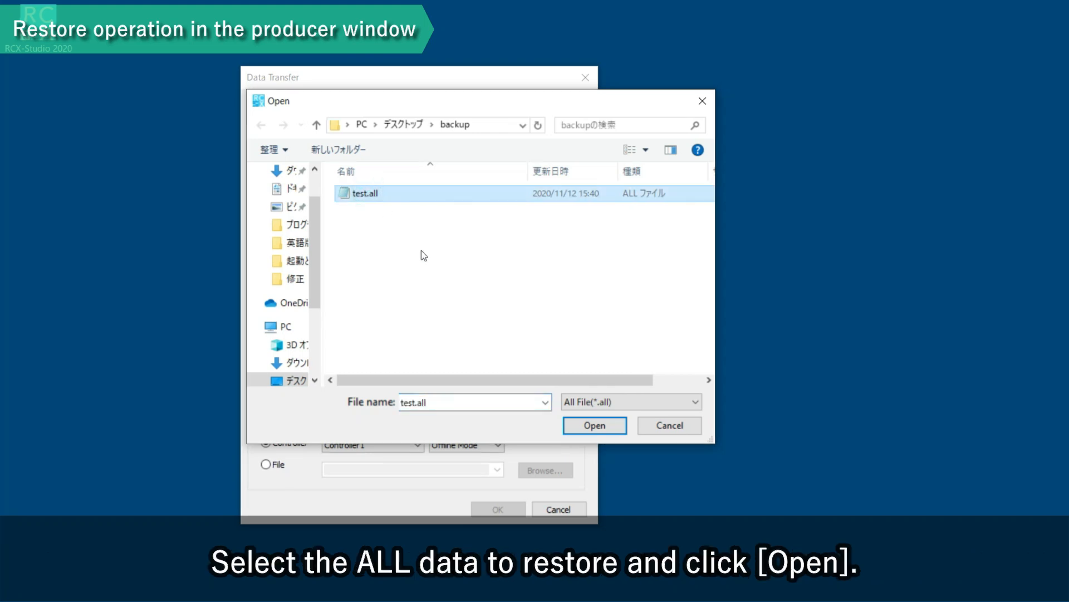
click(611, 426)
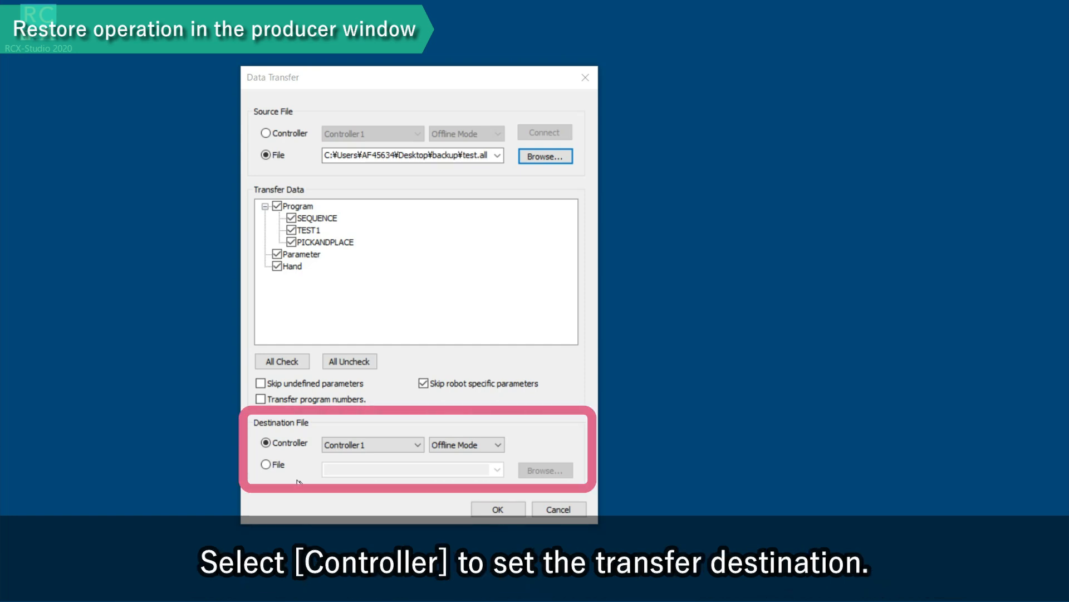
Set Controller1 in Online Mode as the transfer destination, then run the restore and agree to overwrite its data.
click(276, 445)
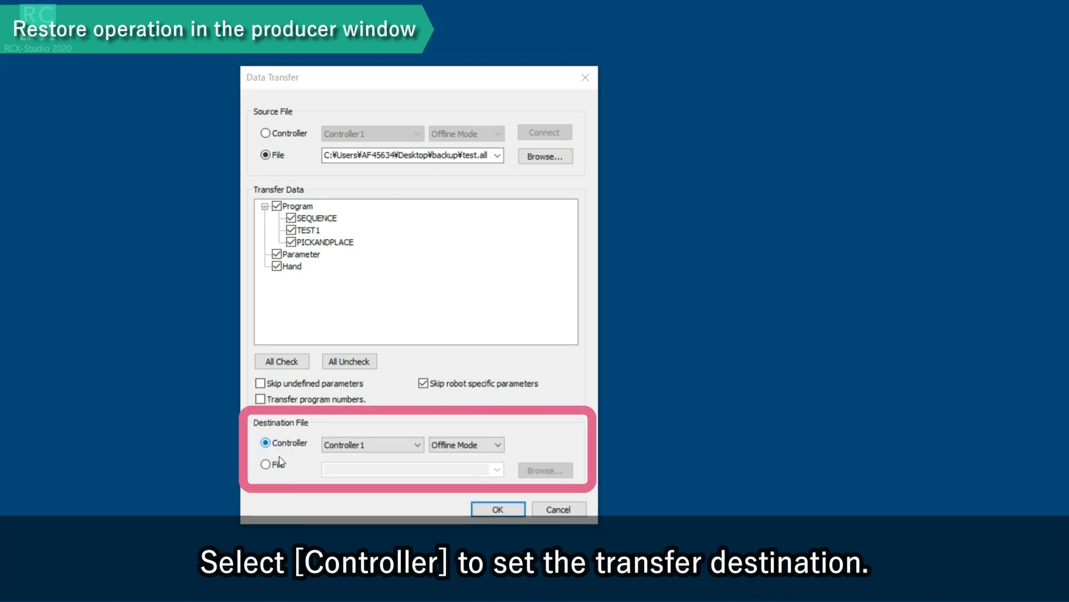
click(499, 445)
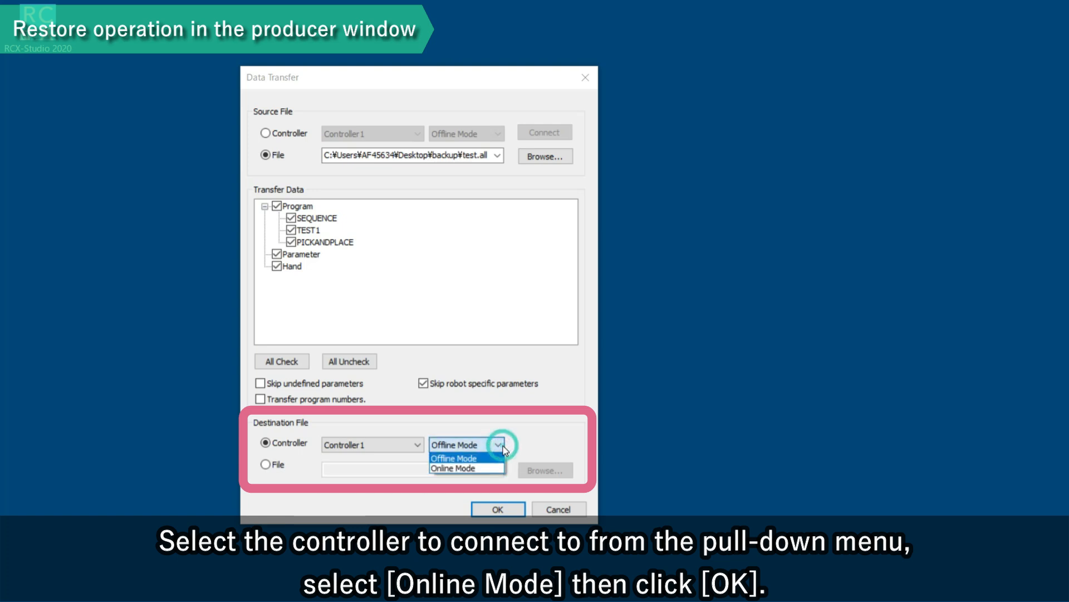
click(474, 468)
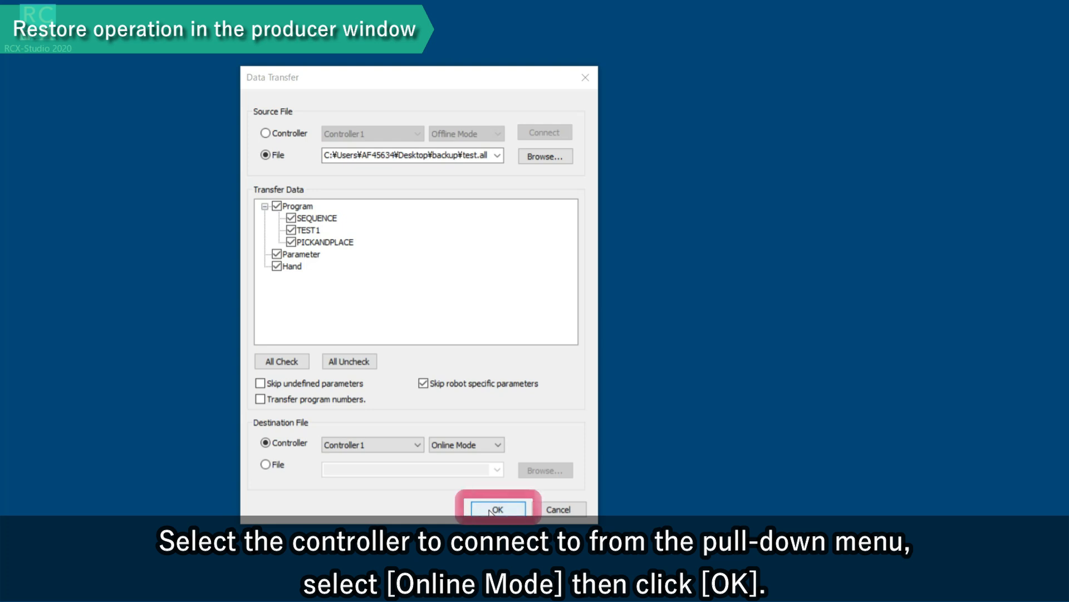
click(486, 506)
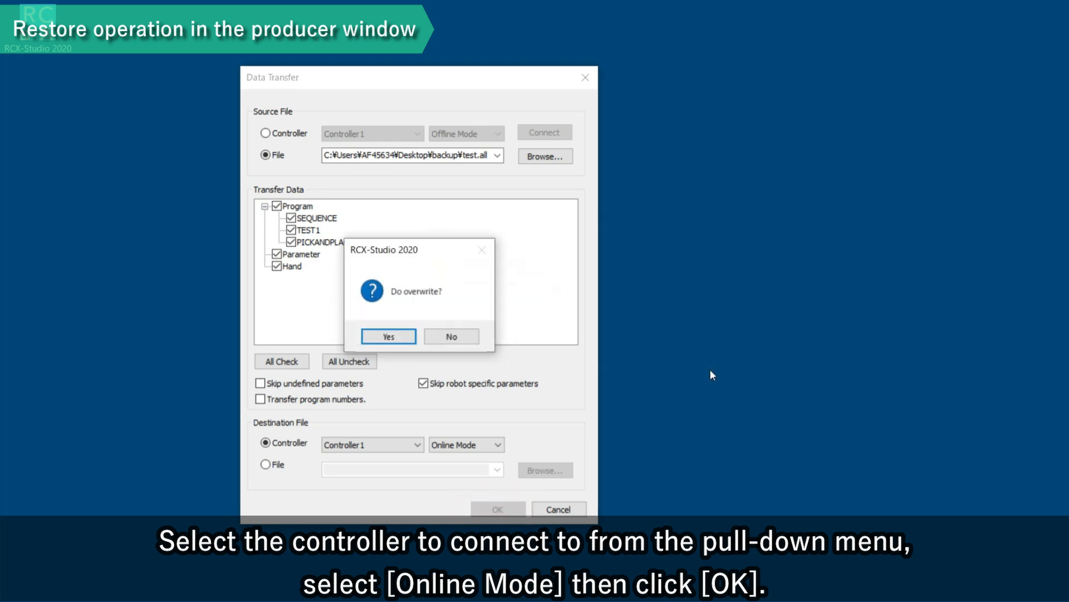
click(411, 335)
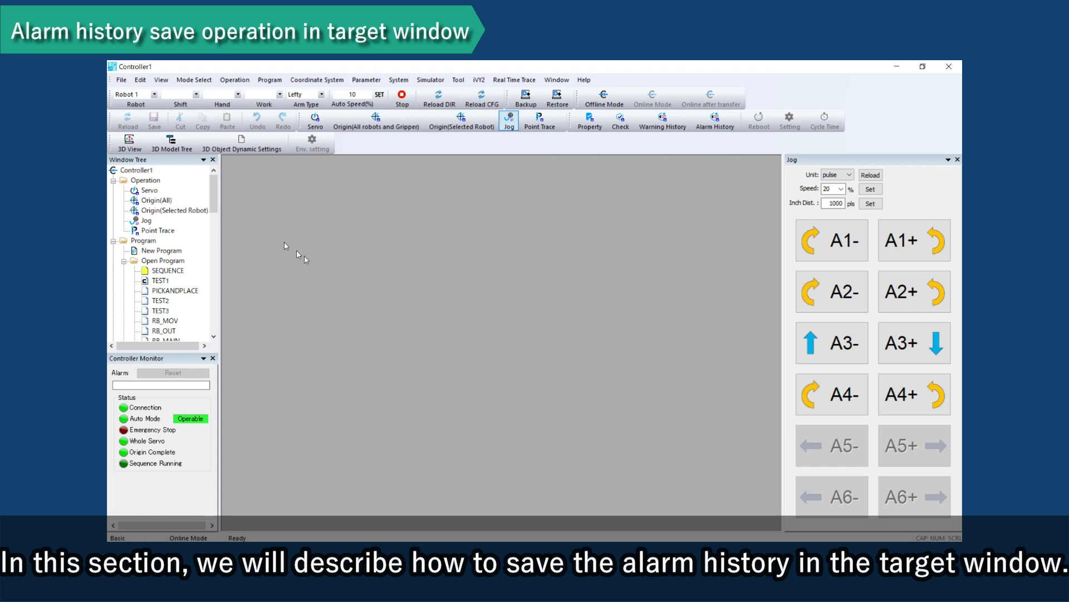
Open the alarm history from the System group of the Window Tree and save it as test in the backup folder.
drag(213, 209, 221, 304)
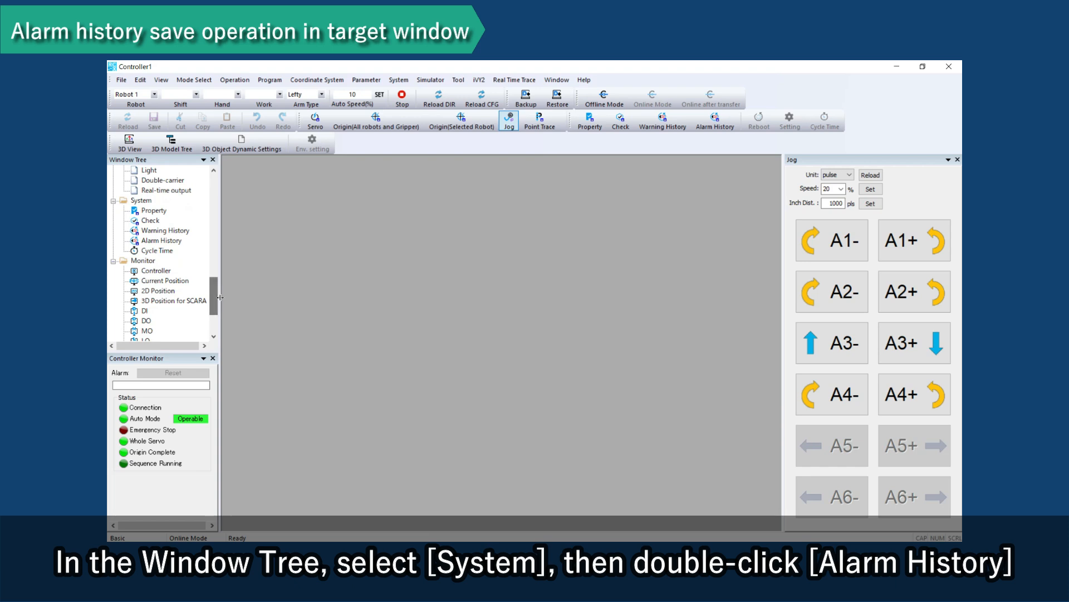
double_click(183, 243)
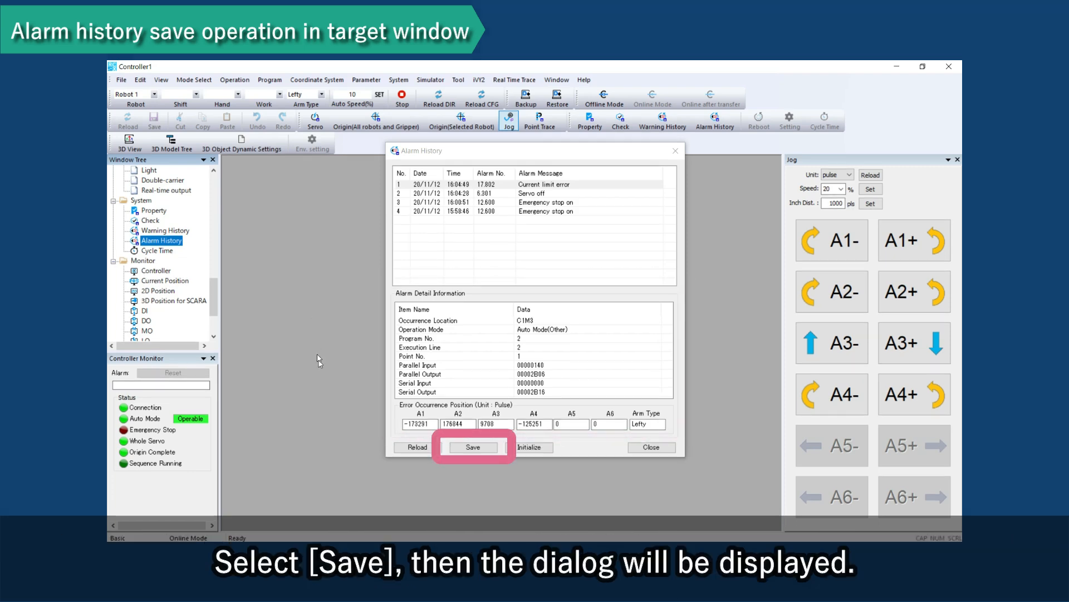
click(473, 448)
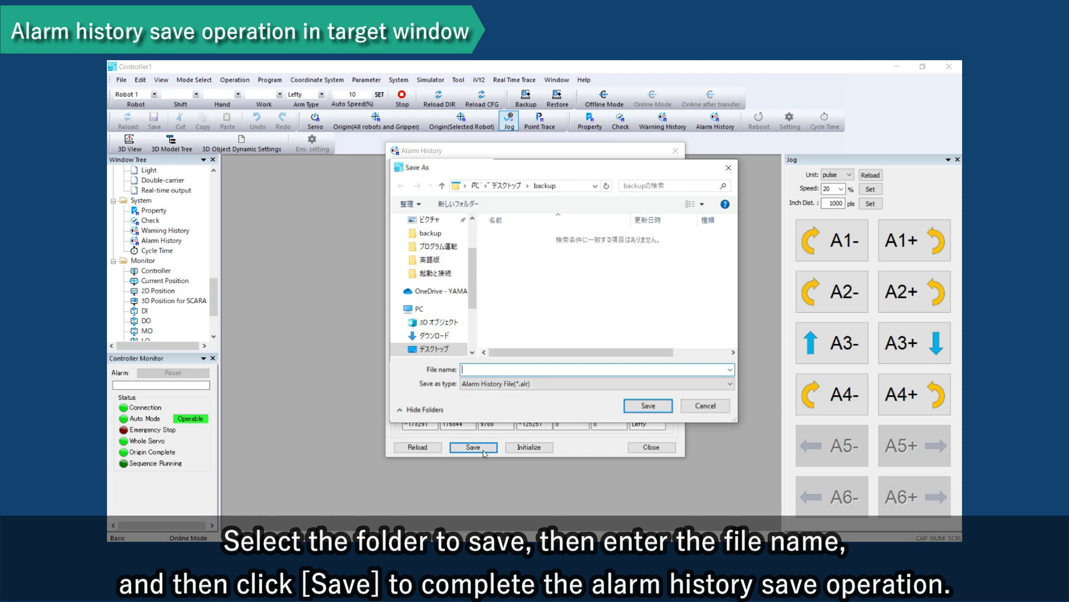
text(test)
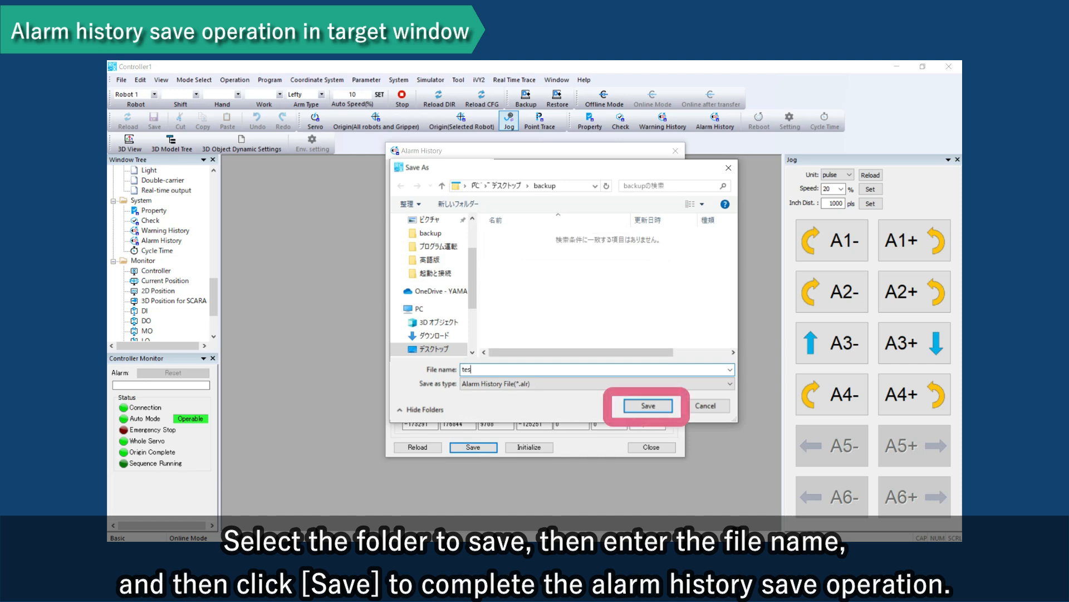
click(650, 407)
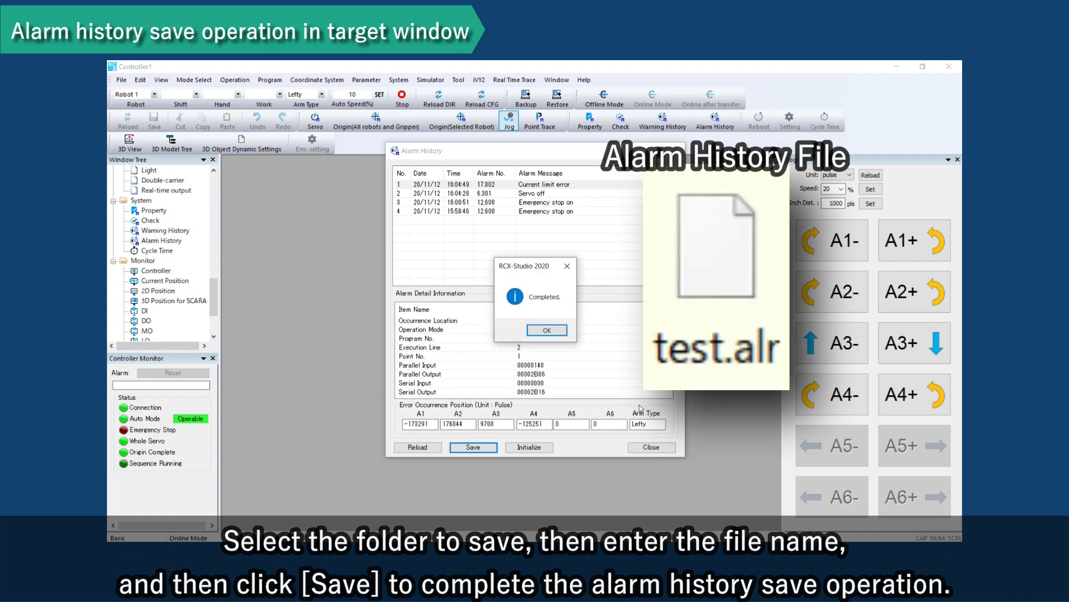
click(547, 330)
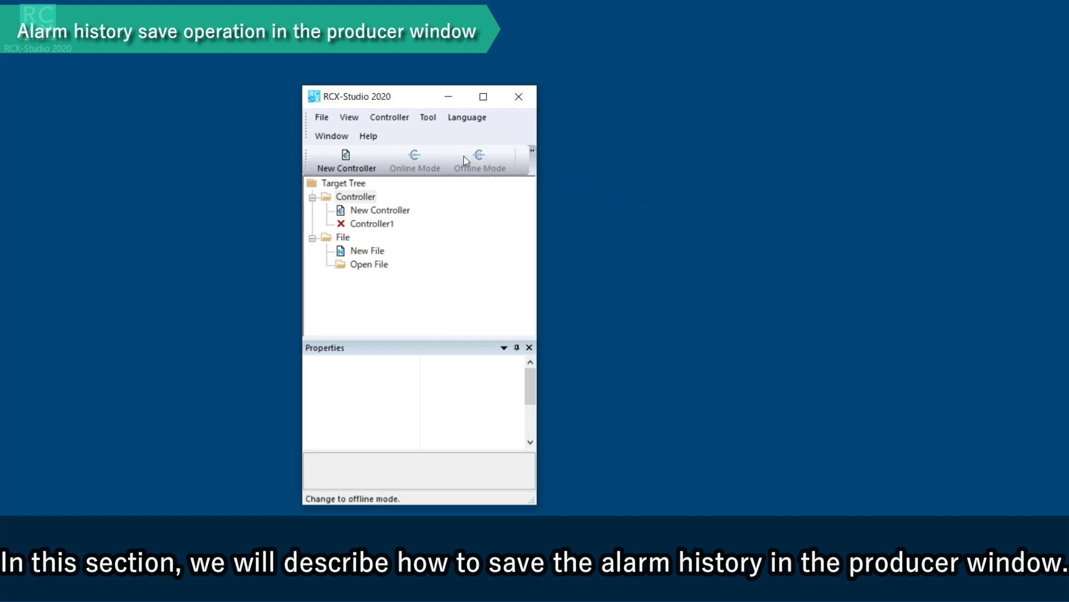
Start saving the alarm history from the producer window with Controller1 as the target.
click(429, 118)
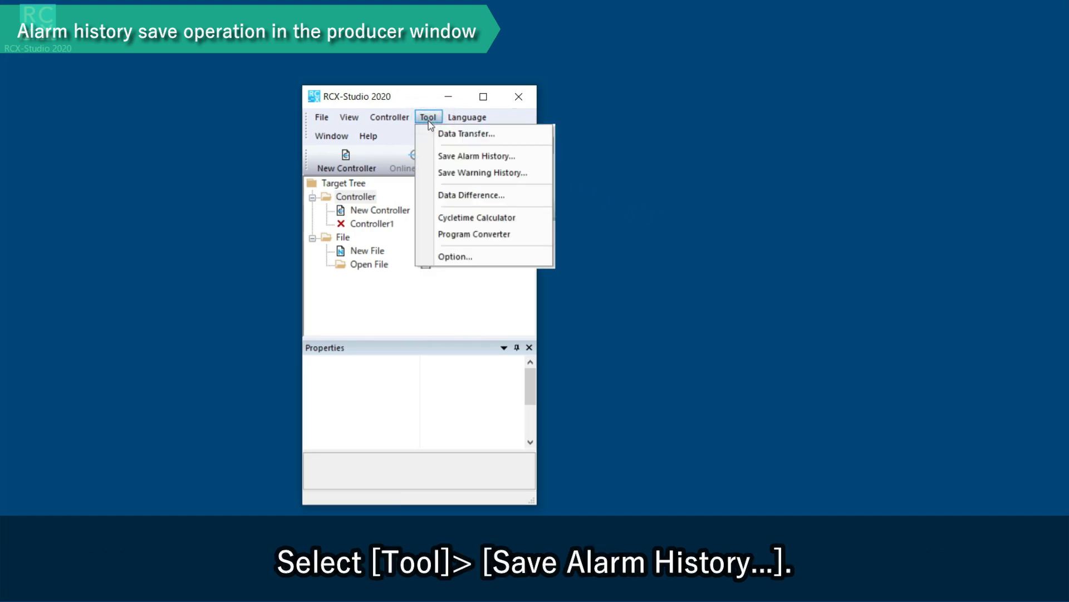
click(434, 158)
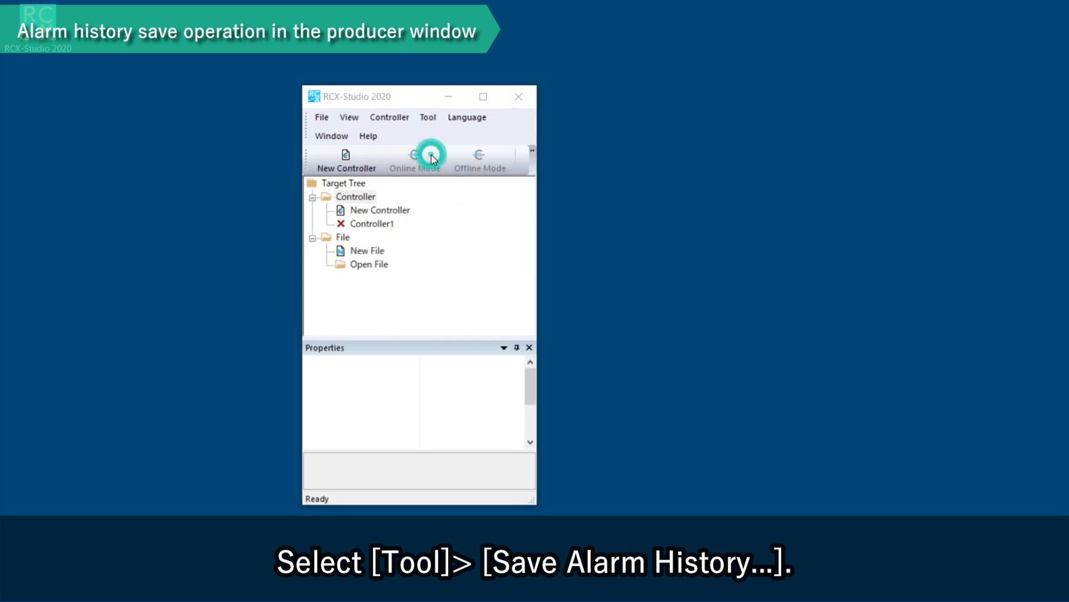
click(490, 278)
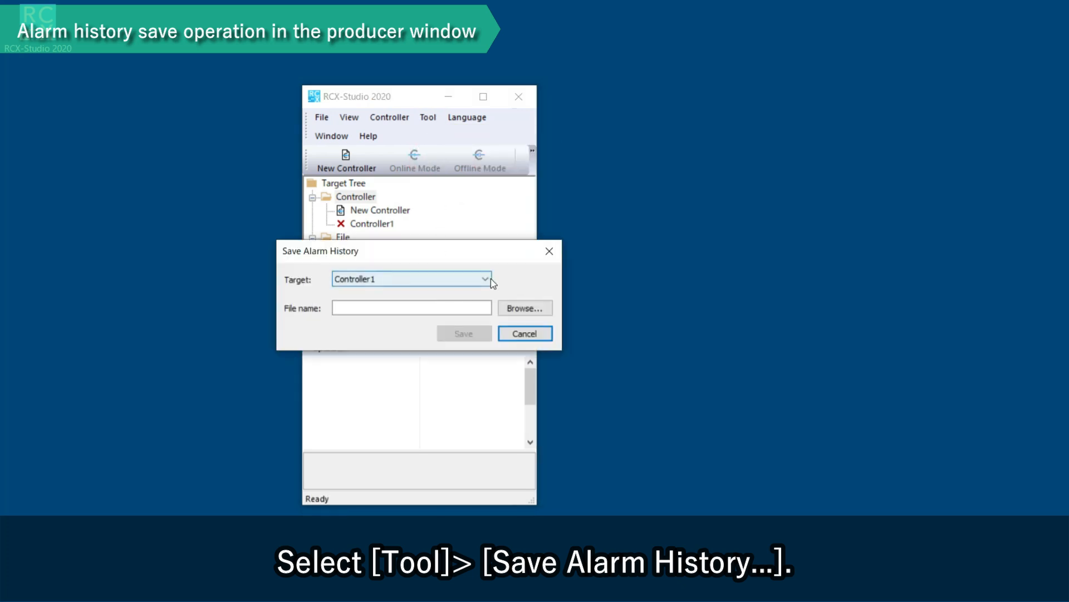
click(492, 279)
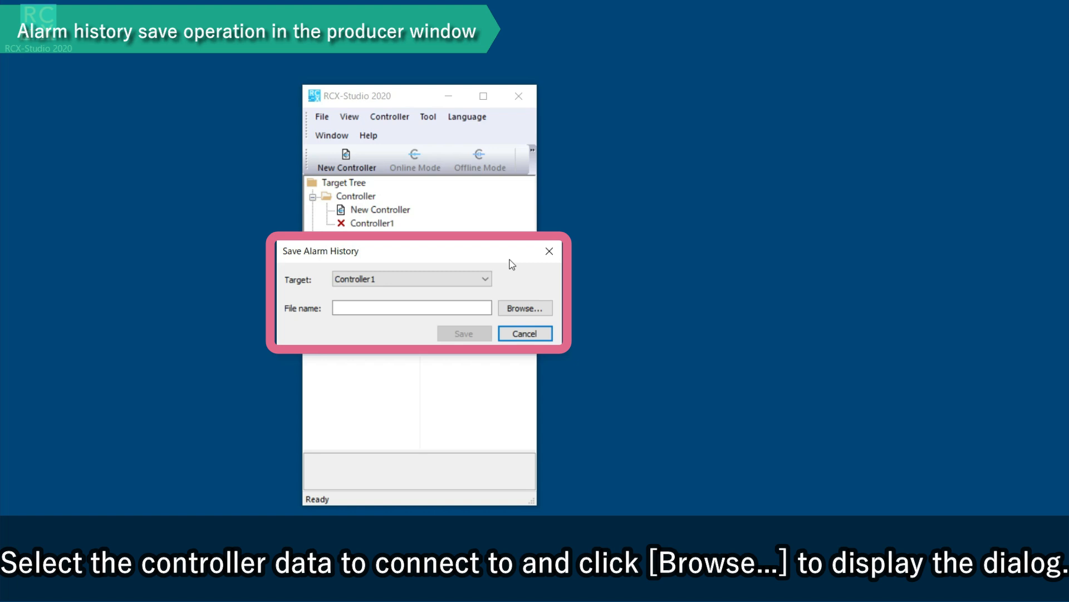
Name the alarm history file test in the backup folder and save Controller1's alarm history to it.
click(527, 310)
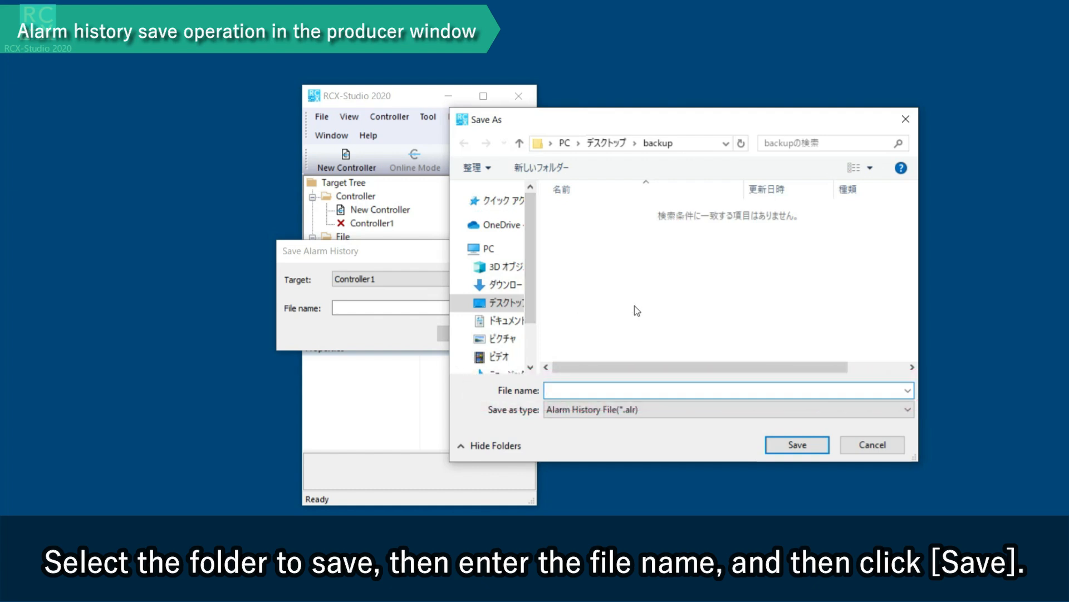
text(test)
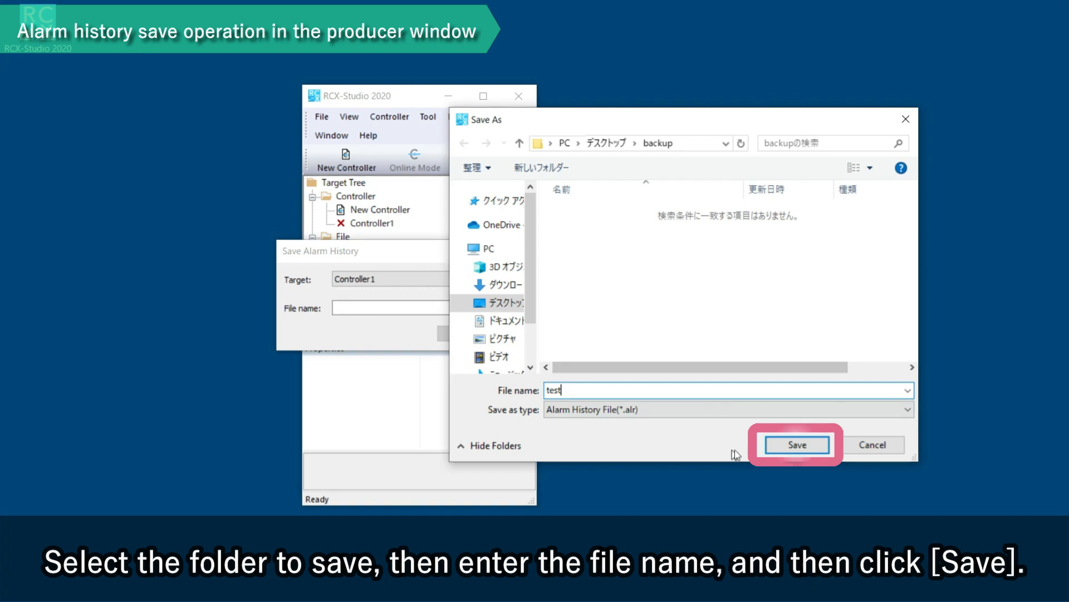
click(798, 444)
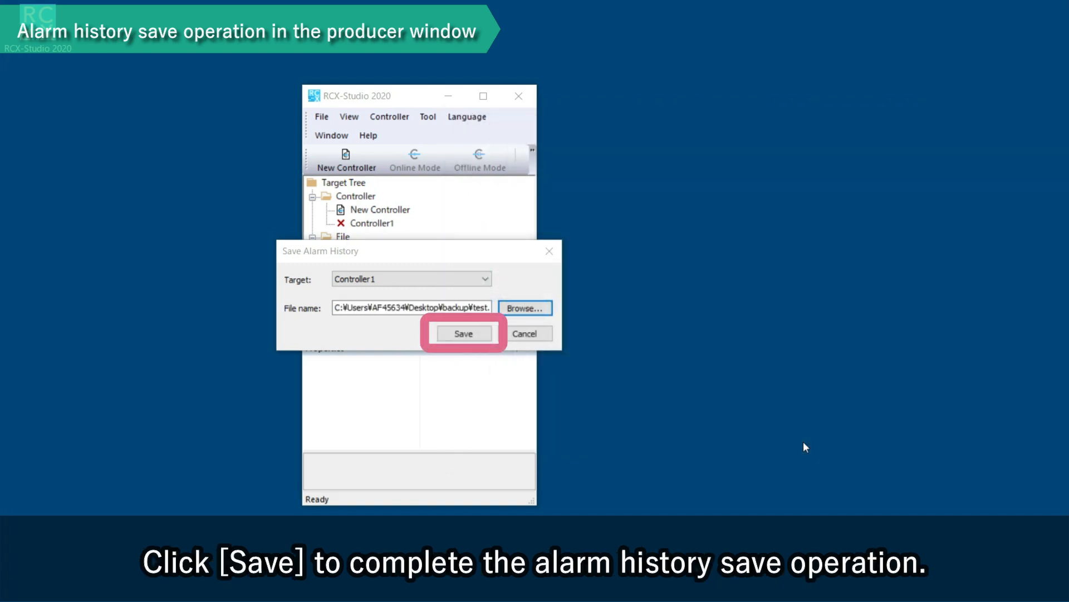
click(464, 333)
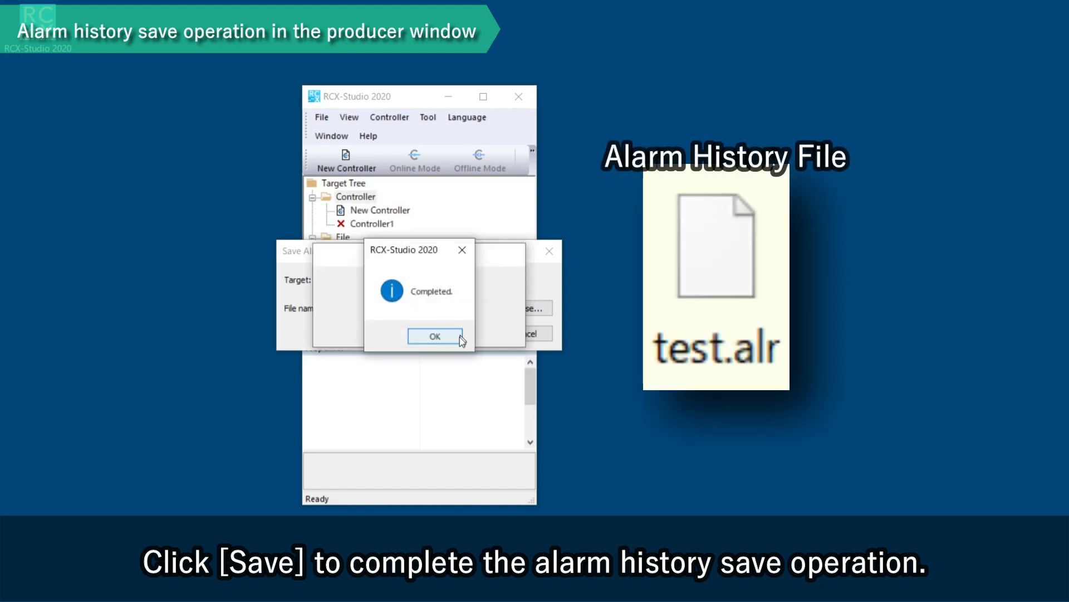
click(456, 341)
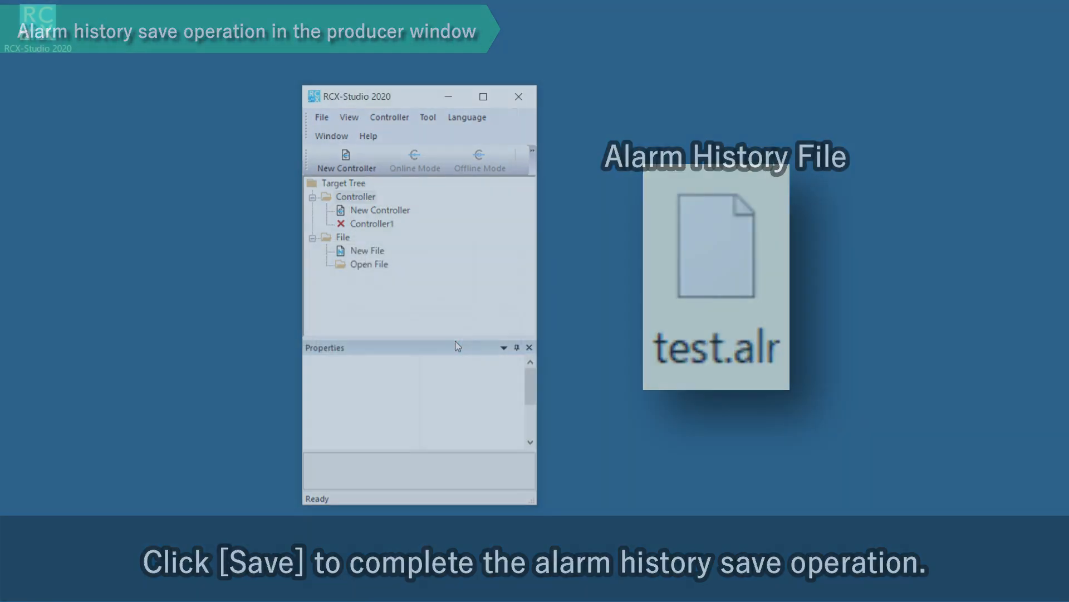